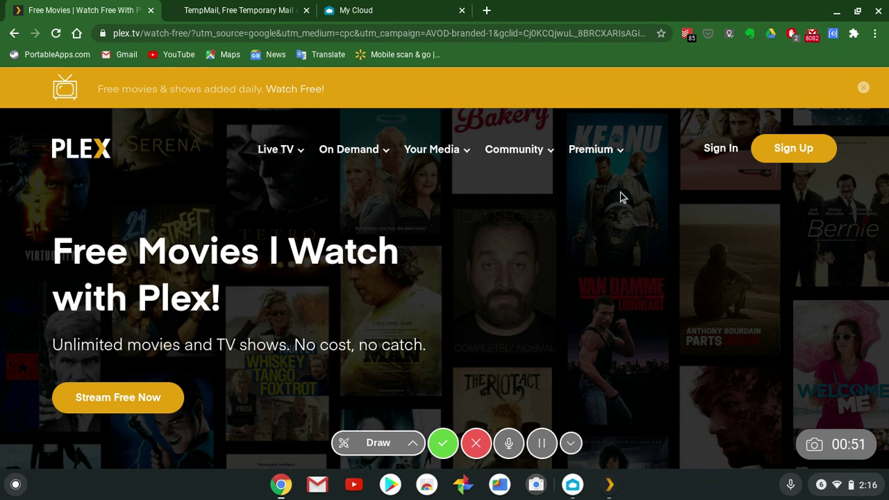
Minimize the Chrome window showing the Plex free-movies page to reveal the empty desktop.
mouse_move(594, 154)
click(837, 11)
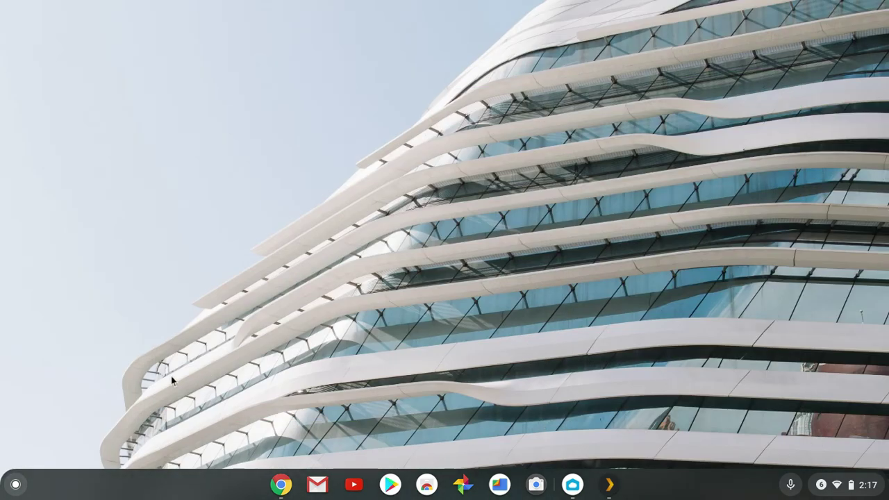
click(390, 485)
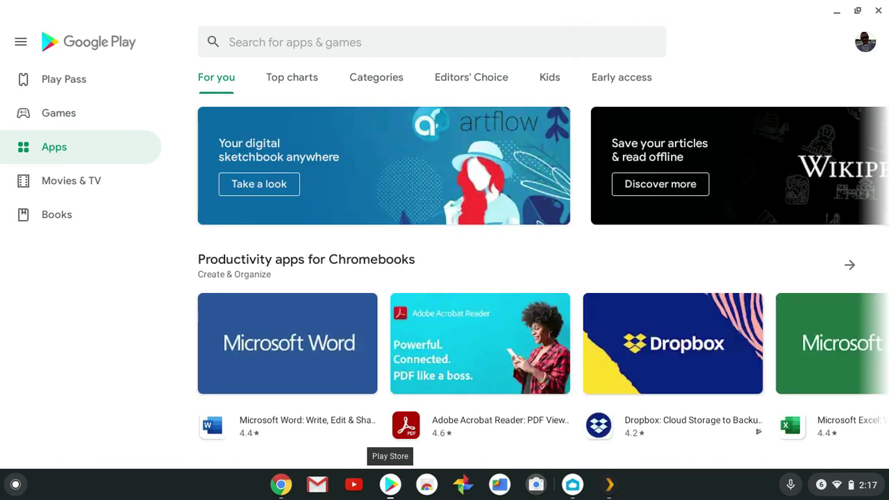
click(389, 42)
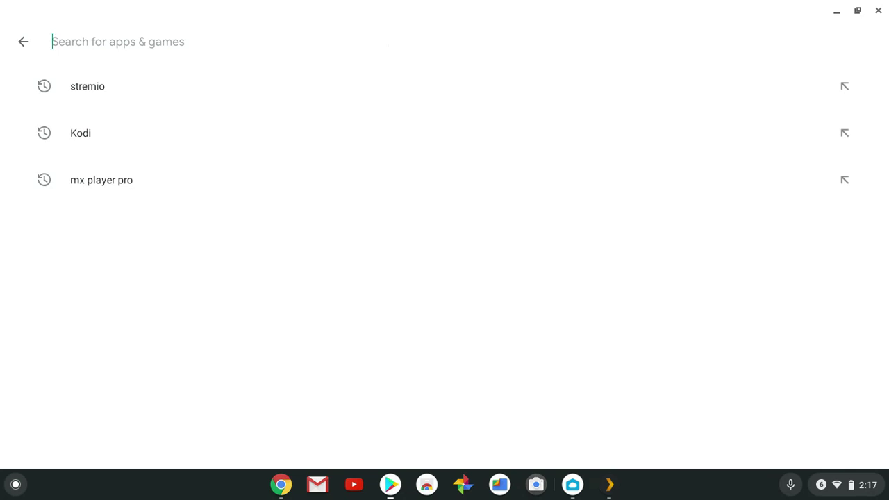
text(Plex)
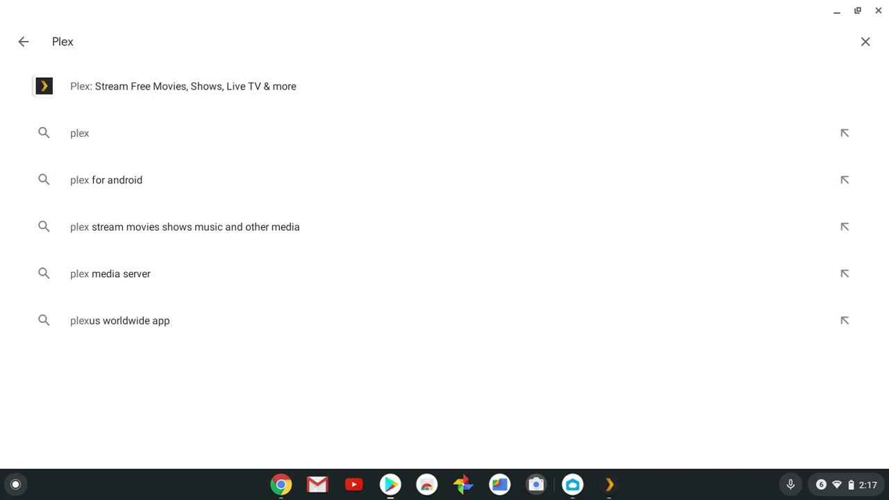
click(216, 99)
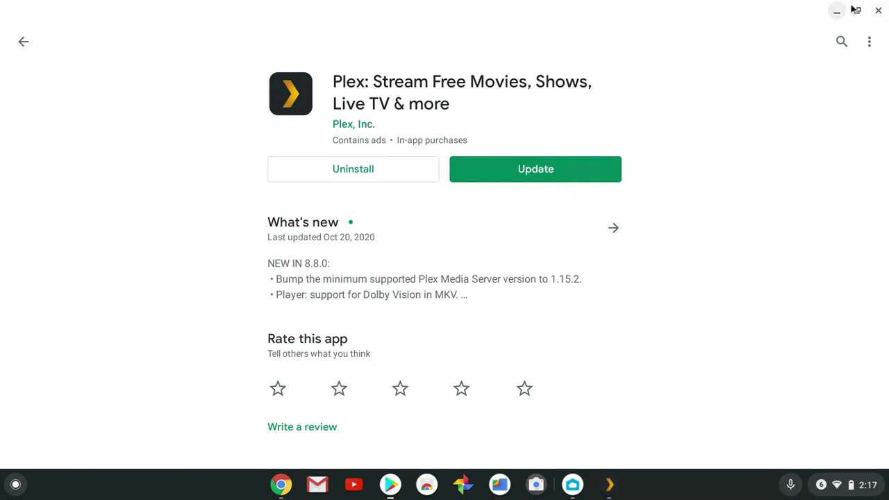
click(878, 13)
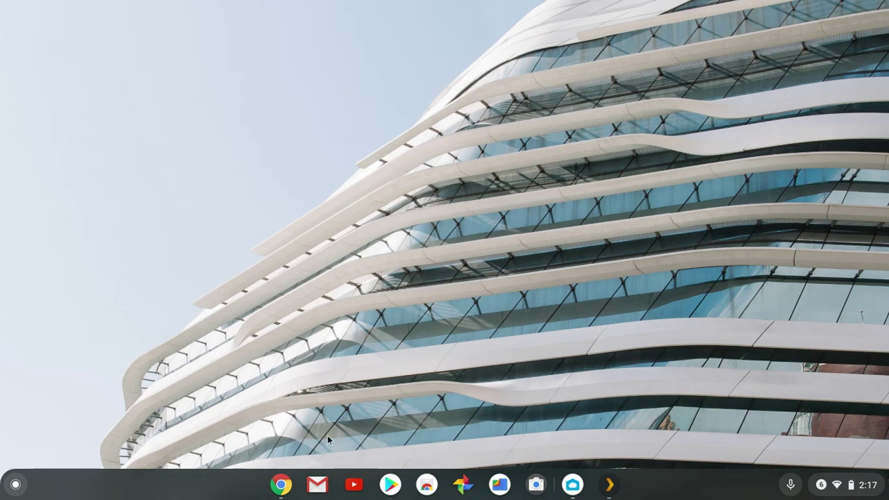
From the expanded launcher, visit the Wikipedia app's Play Store page, then close the store.
click(15, 485)
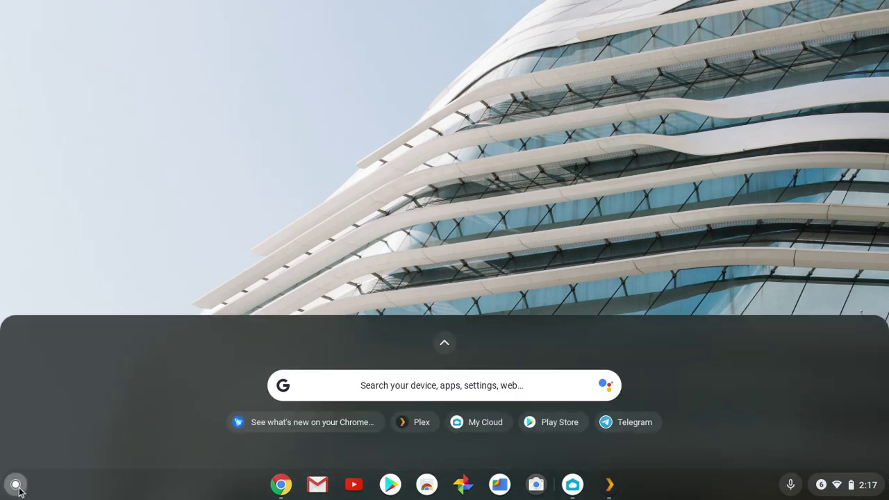
click(448, 343)
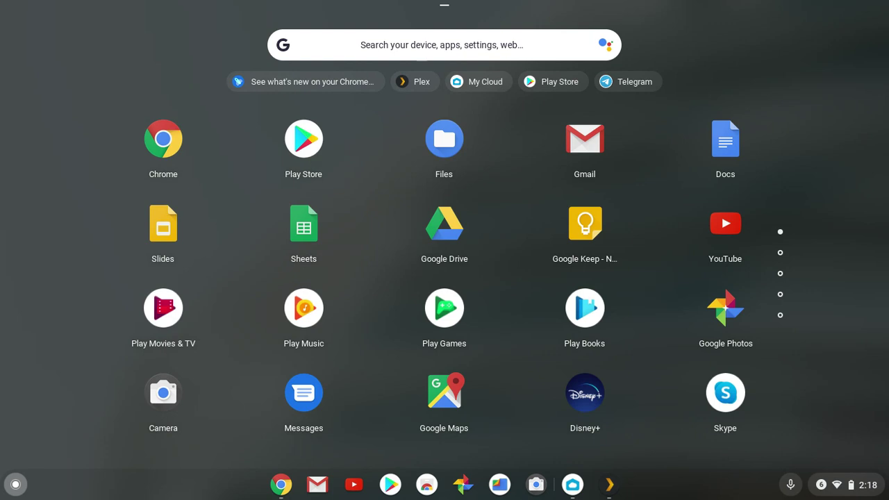
right_click(312, 157)
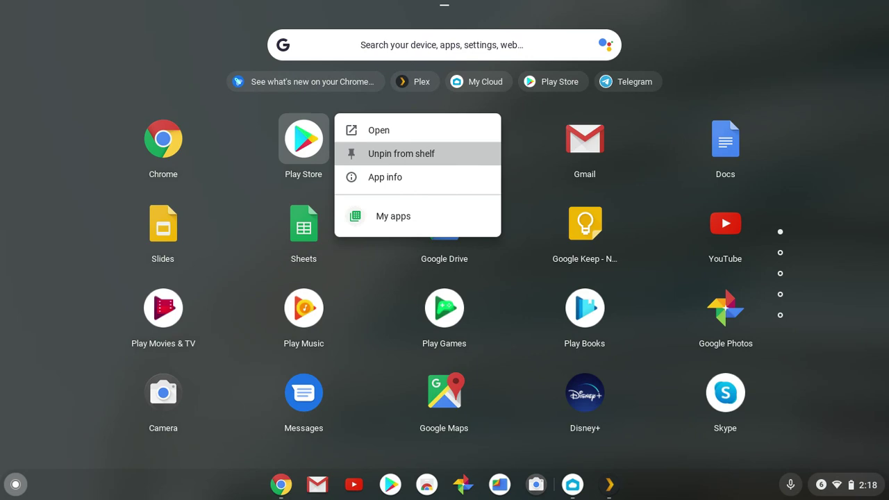
click(466, 126)
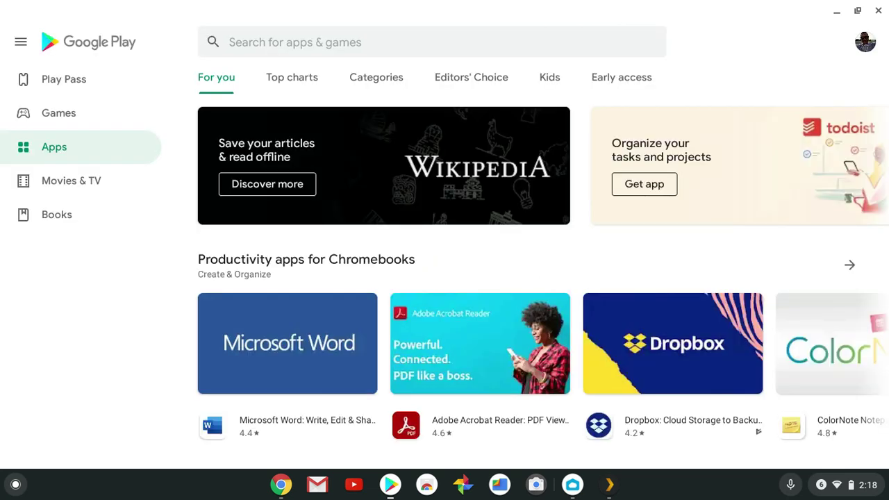
click(417, 166)
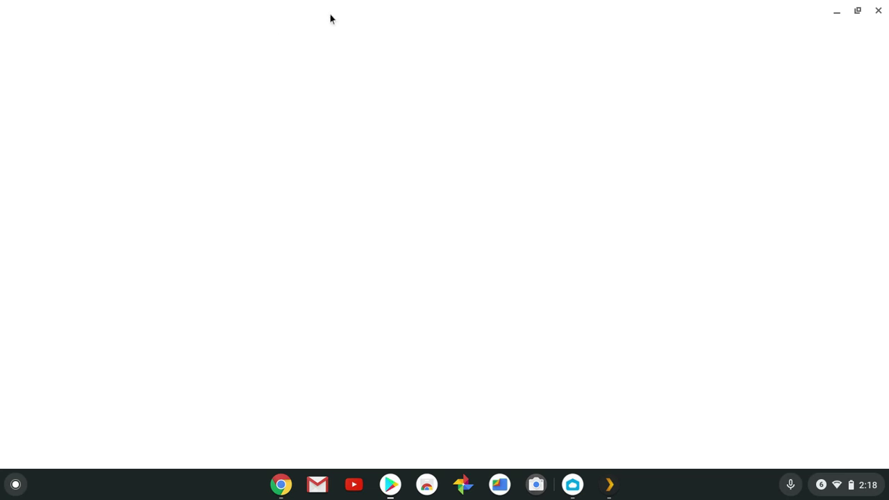
click(877, 11)
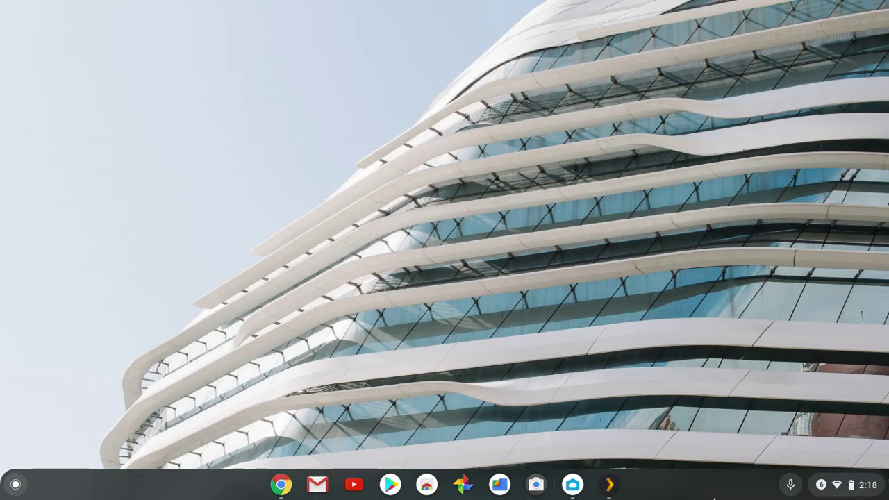
Reopen the full app grid and flip to its second page of apps.
click(15, 484)
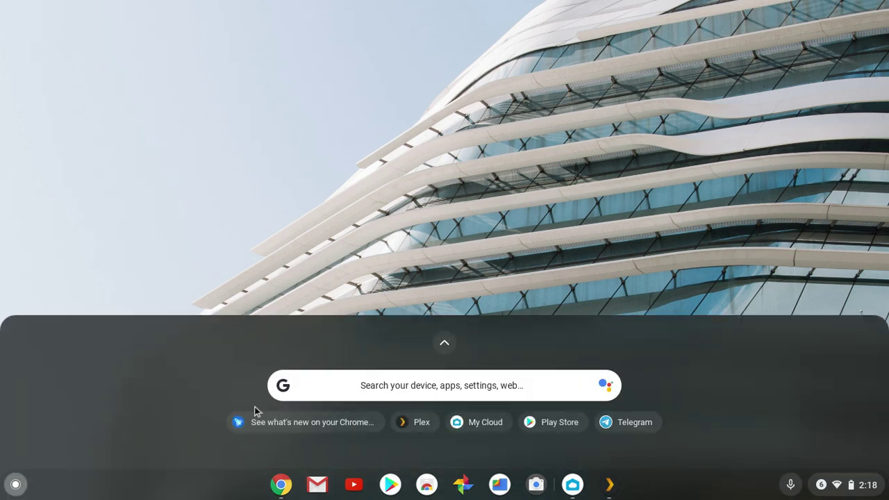
click(445, 347)
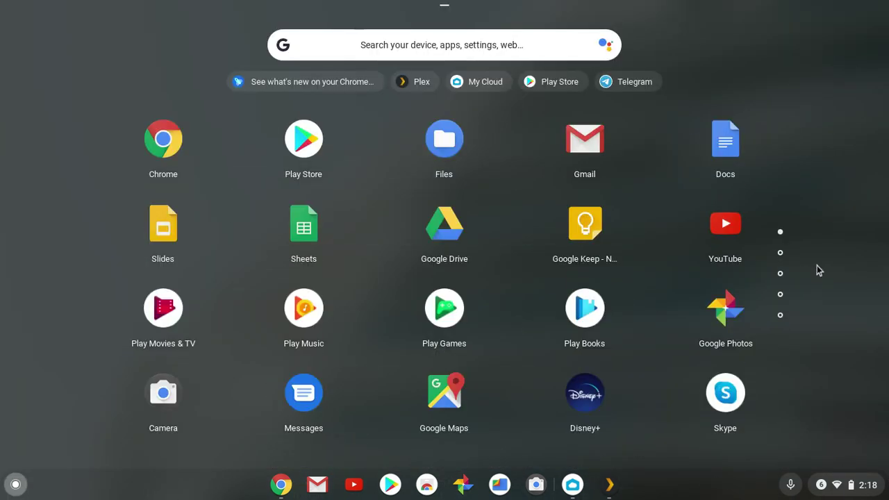
click(780, 252)
click(780, 274)
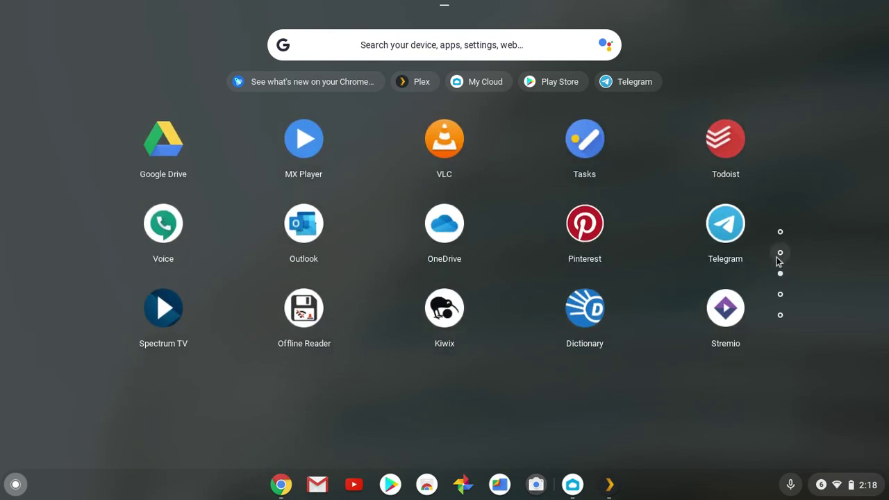
click(780, 253)
Launch Plex and browse down past Picks of the Week and Recently Added to Most Popular.
click(161, 321)
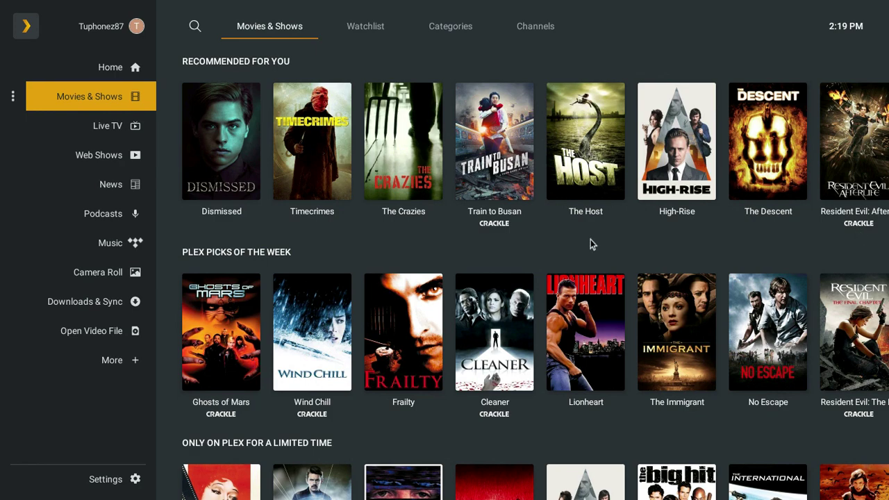
key(Right)
key(Down)
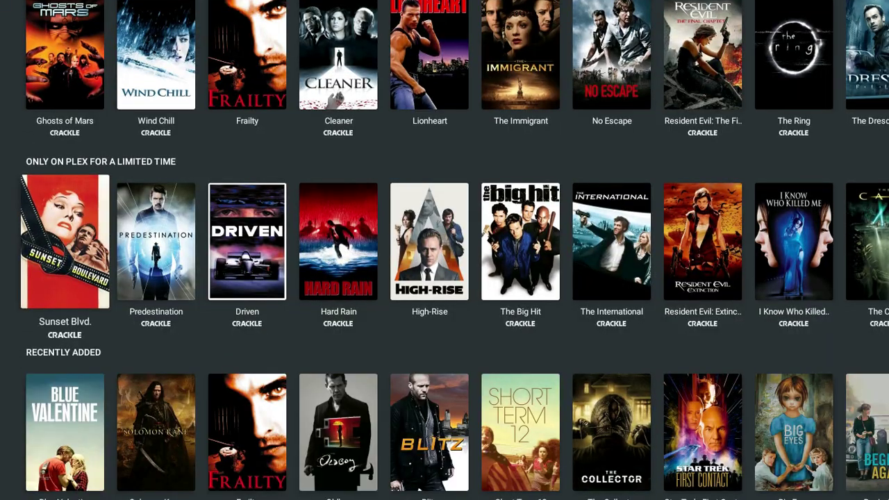
key(Down)
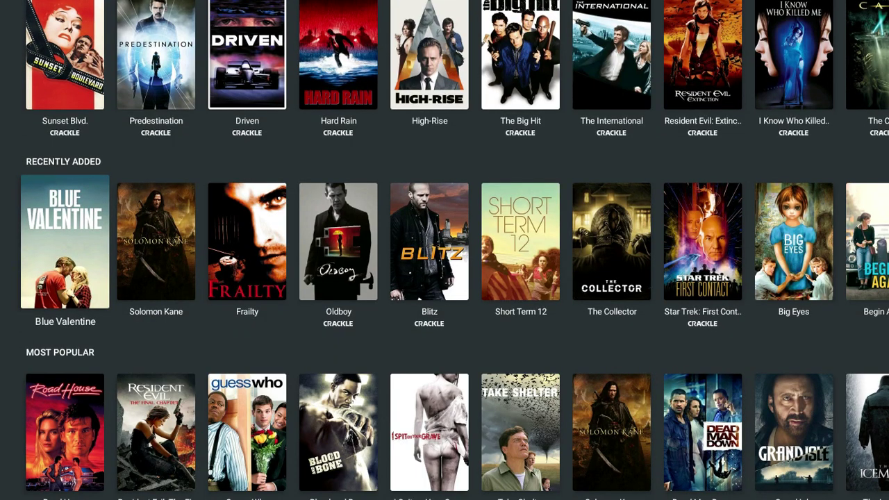
key(Down)
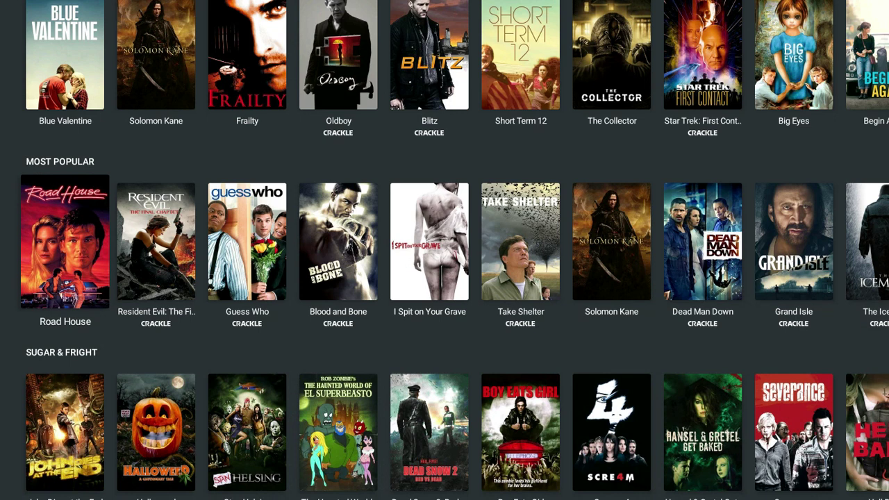
Continue down through Sugar & Fright and Masters of Food to Reality TV, then return up to search.
key(Down)
key(Down)
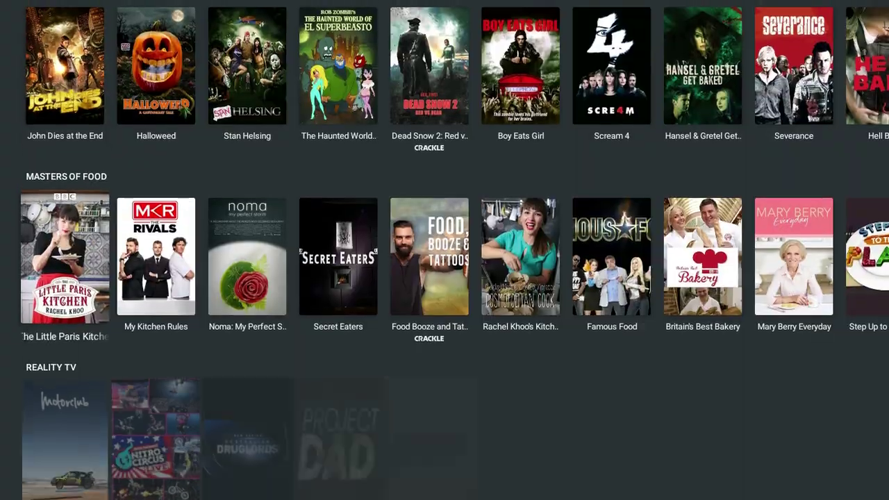
key(Down)
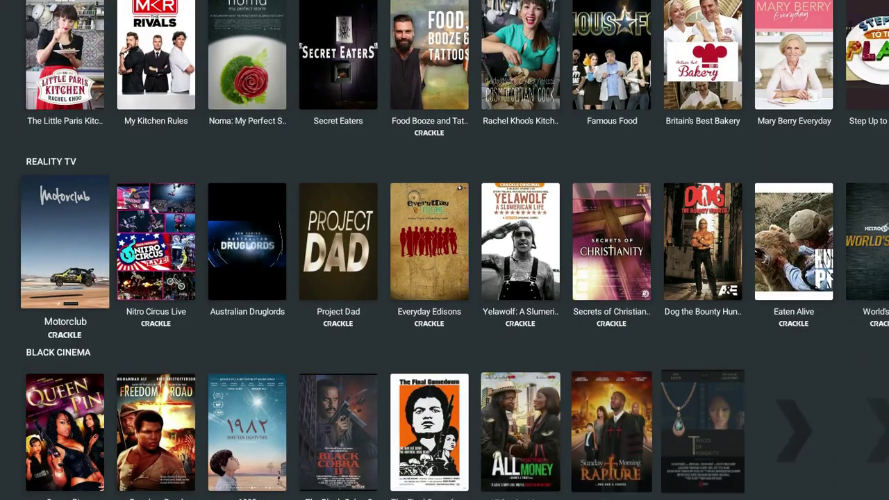
key(Down)
key(Down)
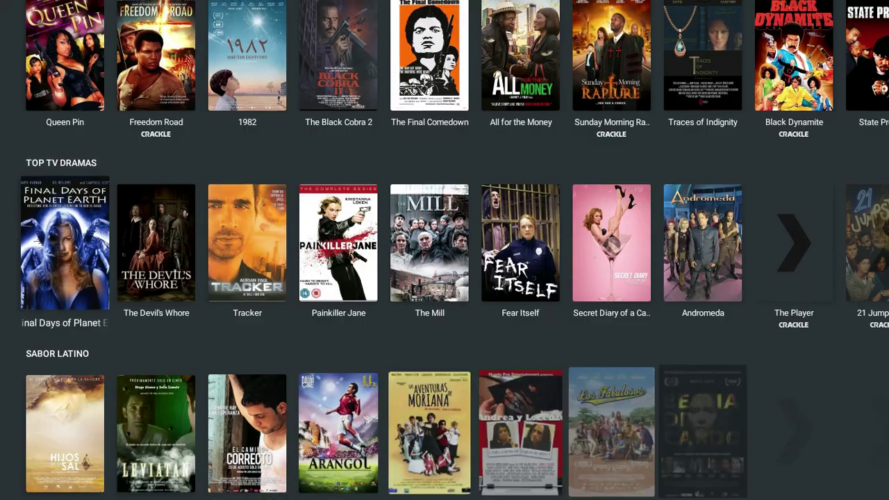
key(Up)
key(Up)
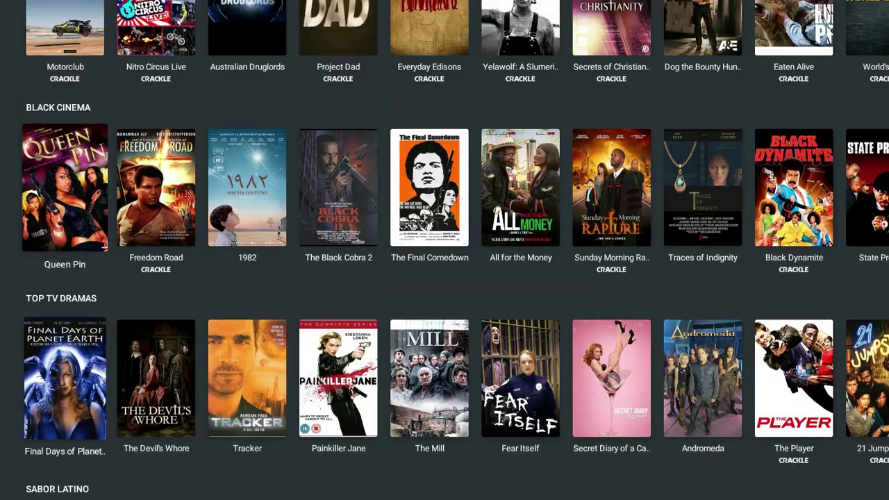
key(Up)
key(Up)
key(Up)
key(Up)
key(Up)
key(Up)
key(Up)
key(Up)
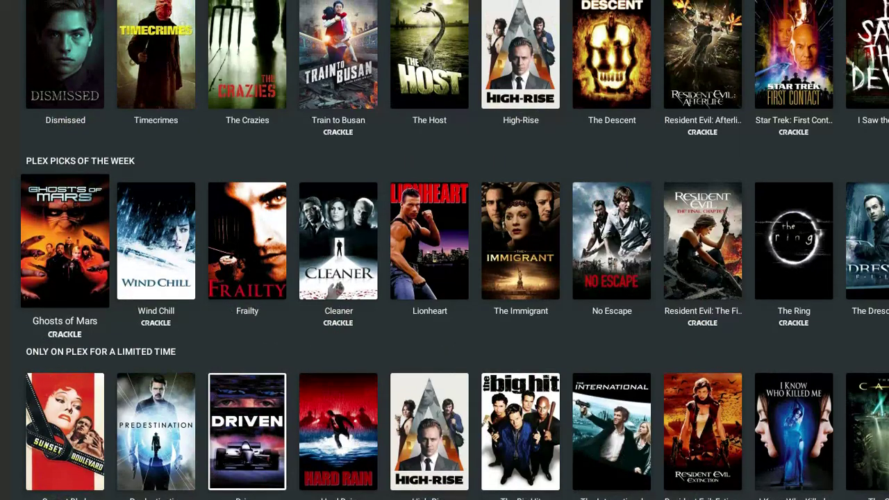
key(Up)
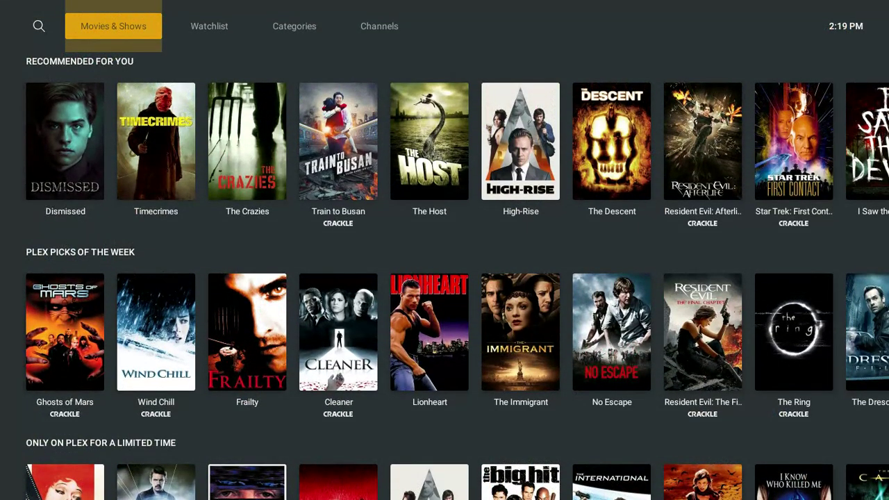
key(Left)
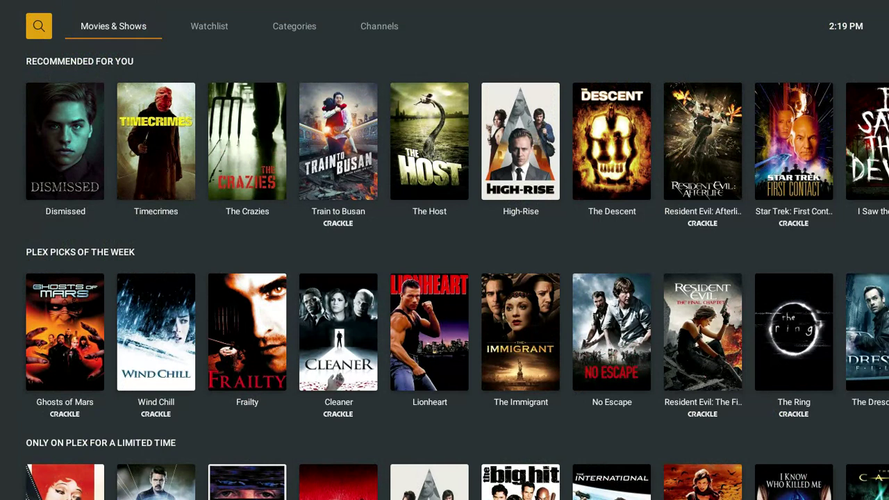
Move across Watchlist and Categories to Channels showing Crackle, then back left to the navigation drawer.
key(Right)
key(Right)
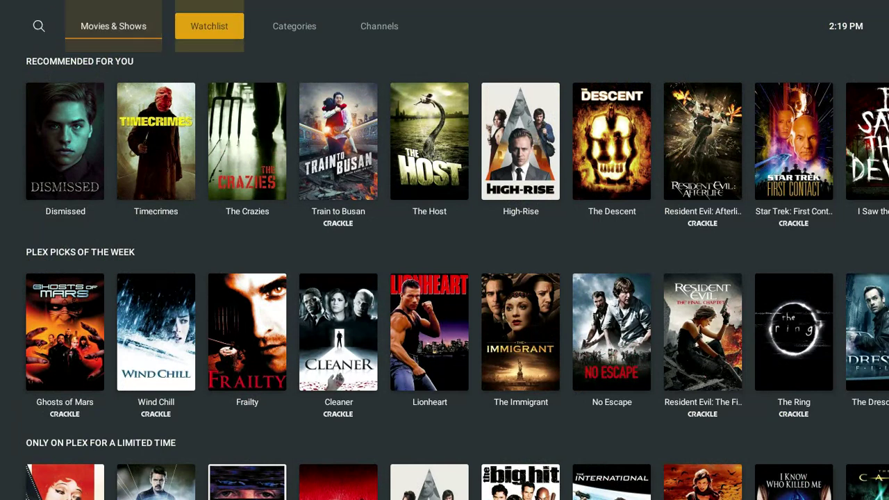
key(Right)
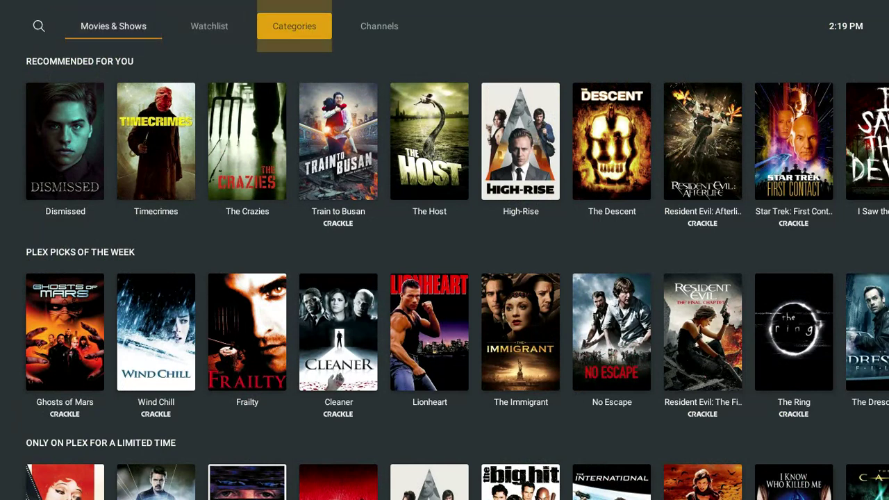
key(Right)
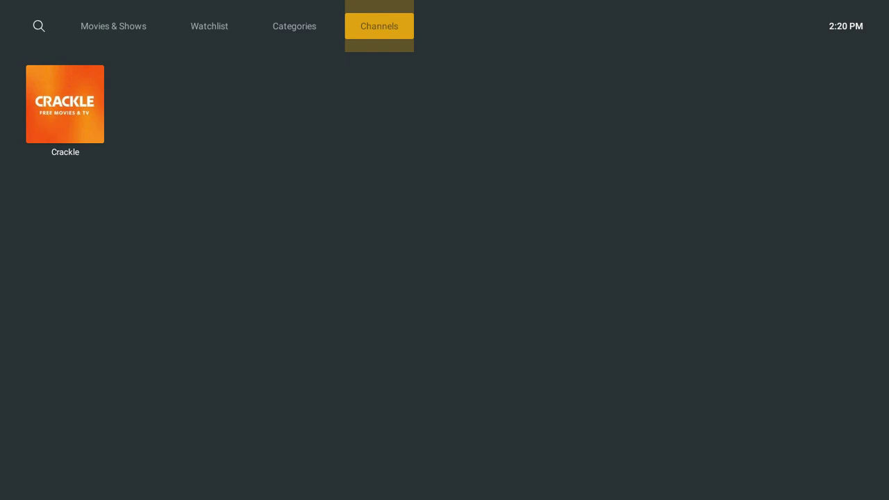
key(Left)
key(Left)
key(Left)
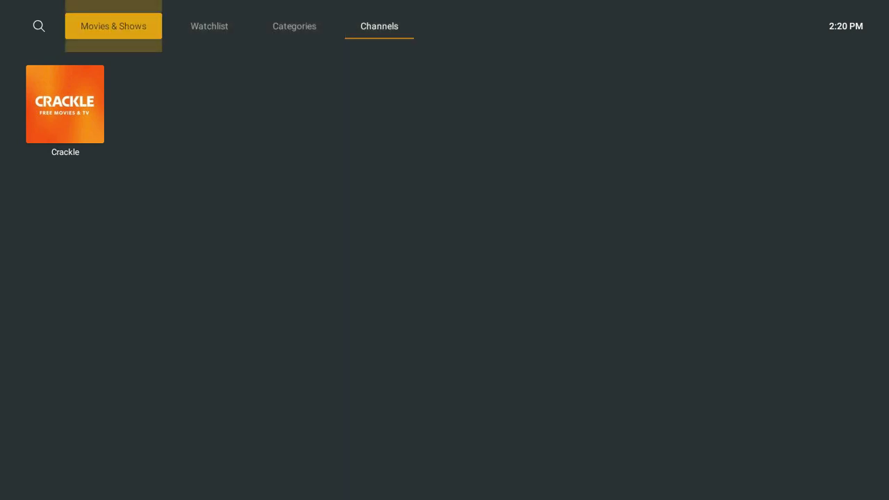
key(Left)
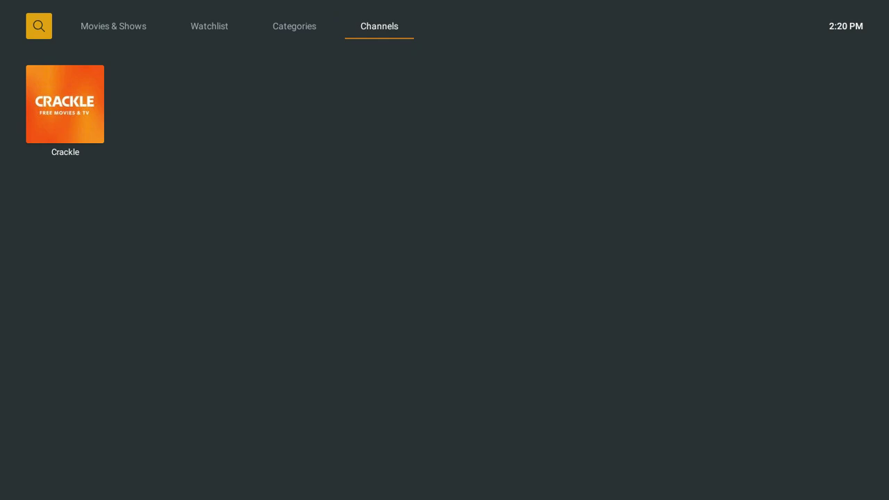
key(Left)
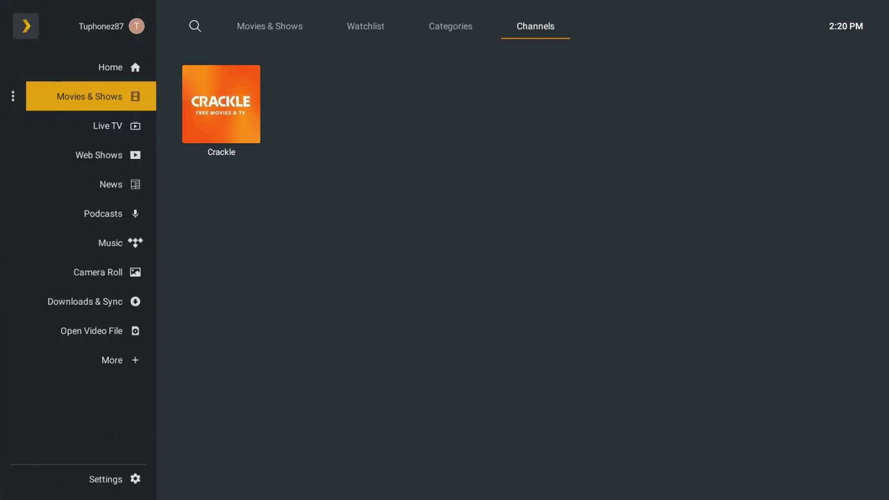
Enter the Live TV guide and browse down past the kids channels to the lifestyle channels.
key(Down)
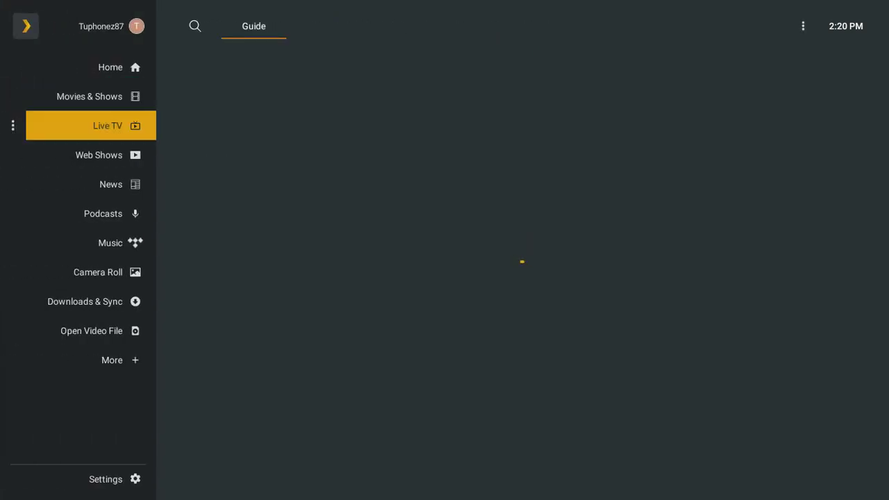
key(Right)
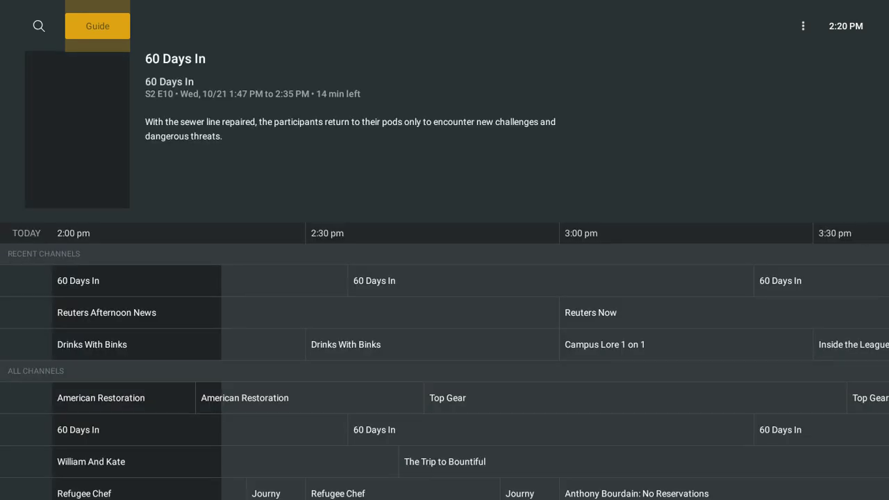
key(Down)
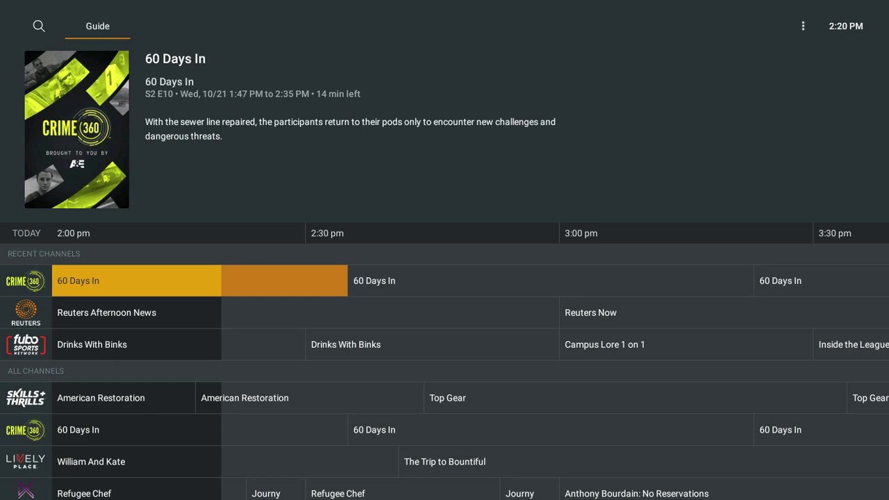
key(Down)
key(Down)
key(Down)
key(Down)
key(Down)
key(Down)
key(Down)
key(Down)
key(Down)
key(Down)
key(Down)
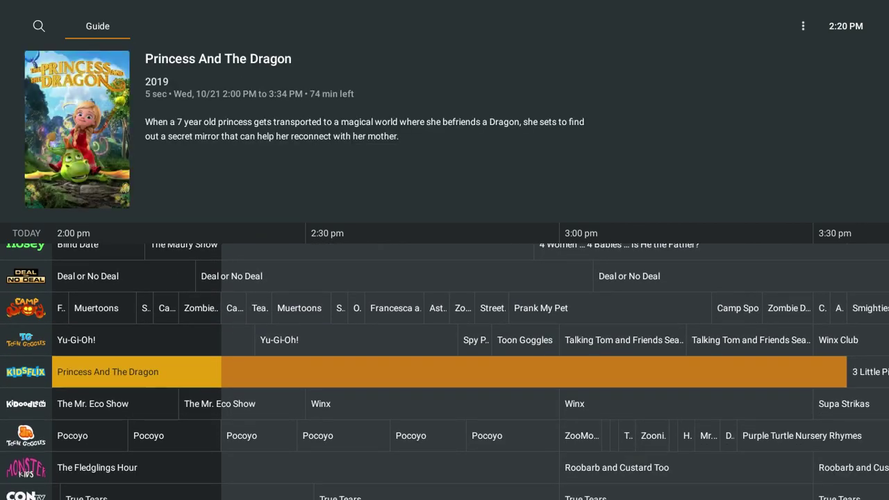
key(Down)
key(Down)
key(Down)
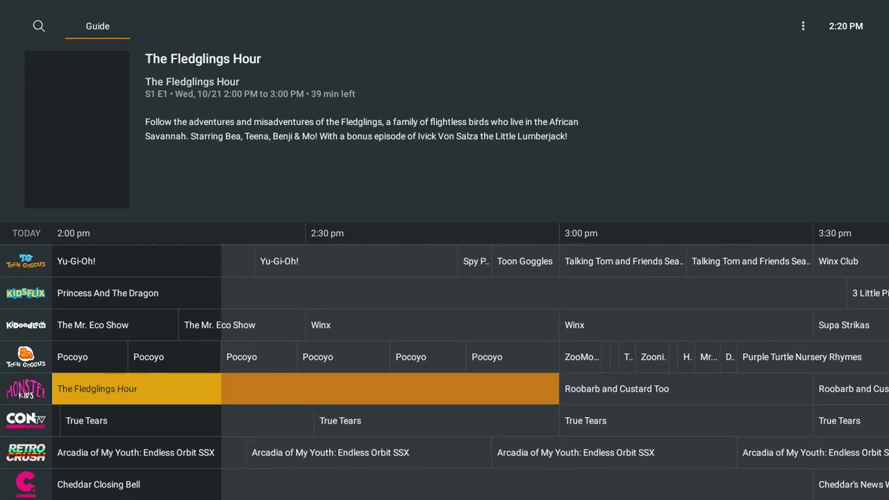
key(Down)
key(Down)
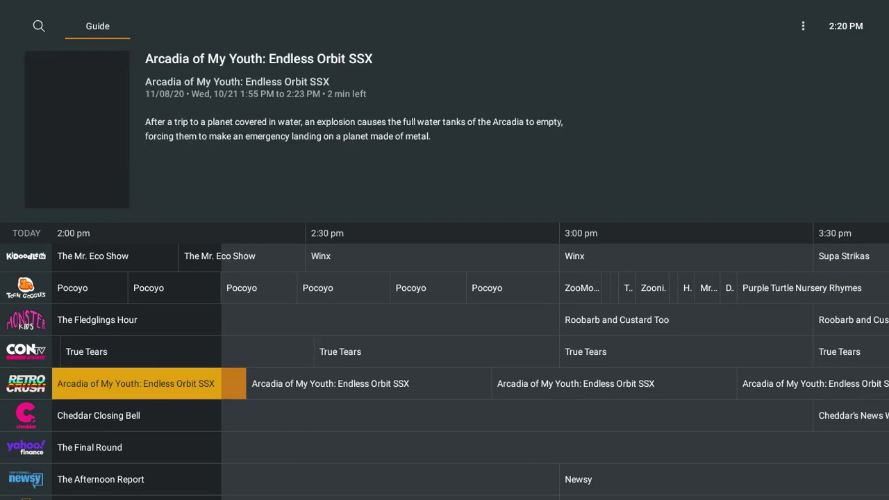
key(Down)
key(Down)
key(Down)
key(Down)
key(Down)
key(Down)
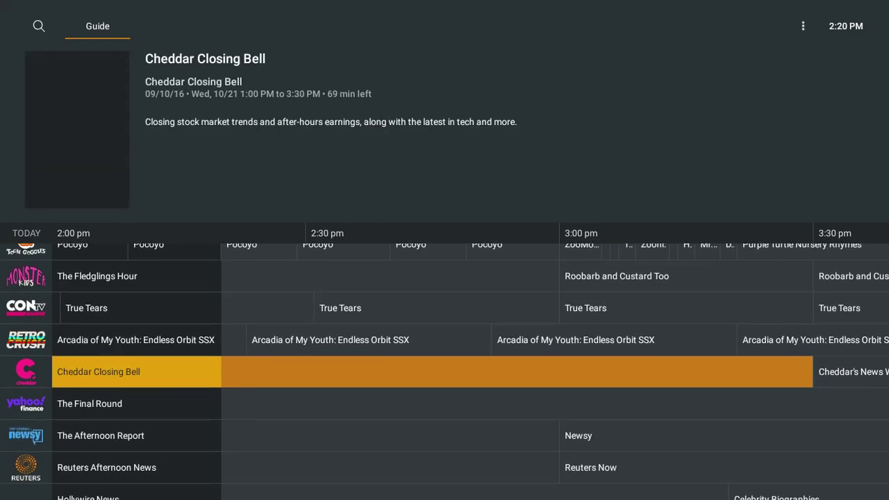
key(Down)
key(Down)
key(Down)
key(Down)
key(Down)
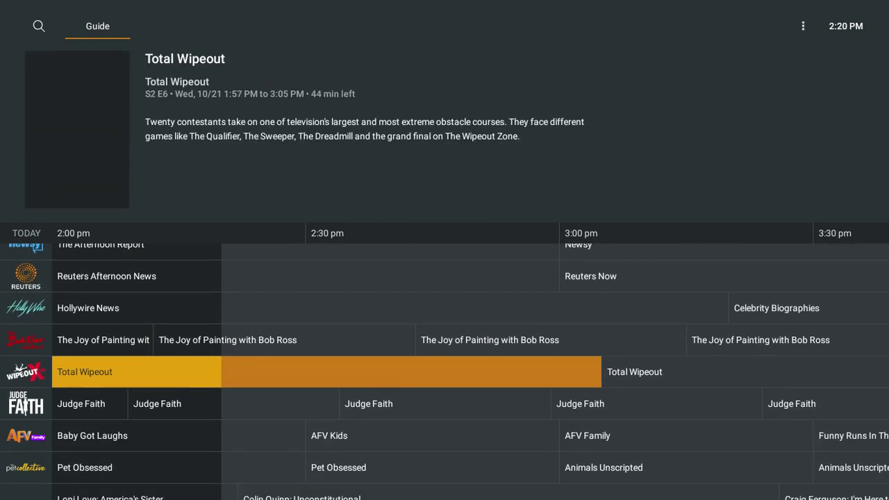
key(Down)
key(Down)
key(Down)
key(Down)
key(Down)
key(Down)
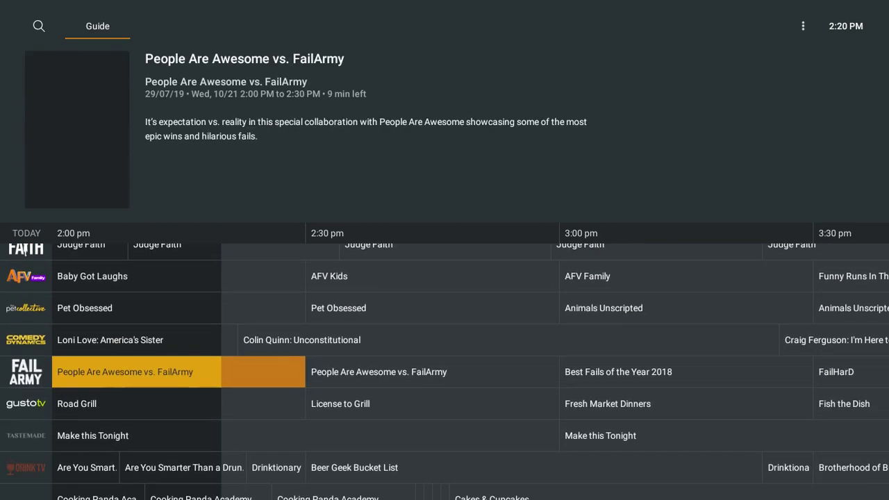
Scroll back up to 60 Days In at the top and reopen the section list.
key(Up)
key(Up)
key(Up)
key(Up)
key(Up)
key(Up)
key(Up)
key(Up)
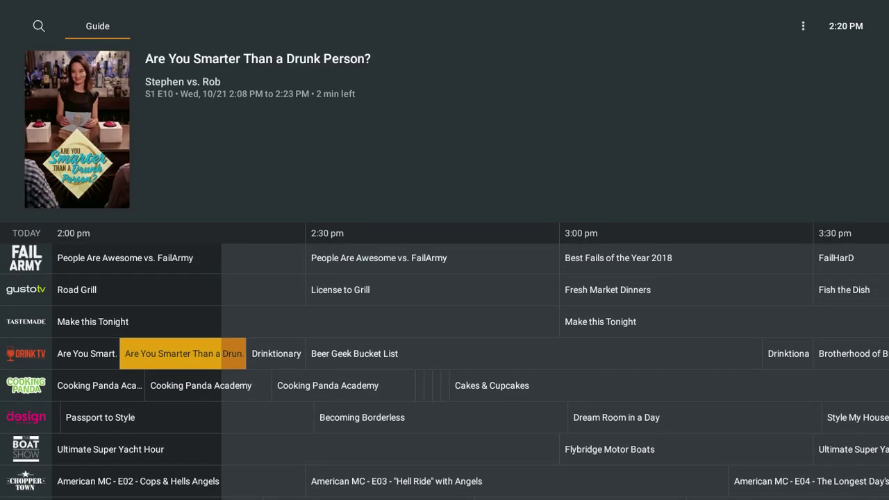
key(Up)
key(Up)
key(Up)
key(Up)
key(Up)
key(Up)
key(Up)
key(Up)
key(Up)
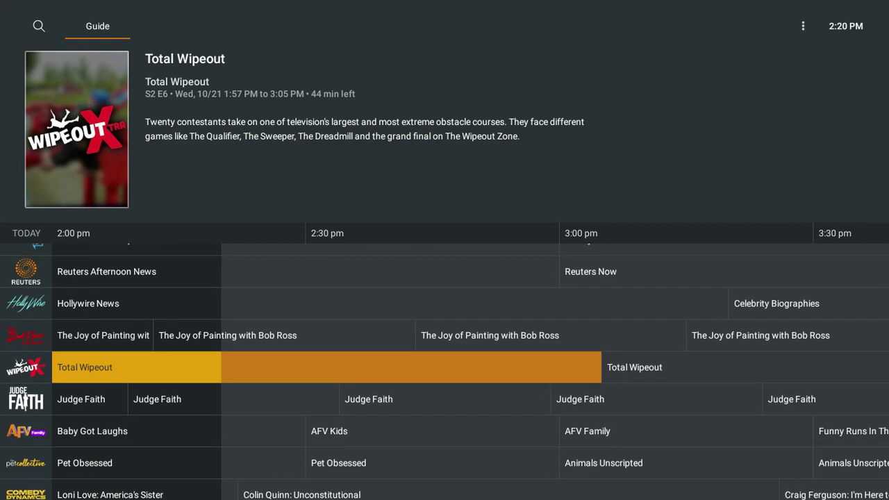
key(Up)
key(Up)
key(Up)
key(Up)
key(Up)
key(Up)
key(Up)
key(Up)
key(Up)
key(Up)
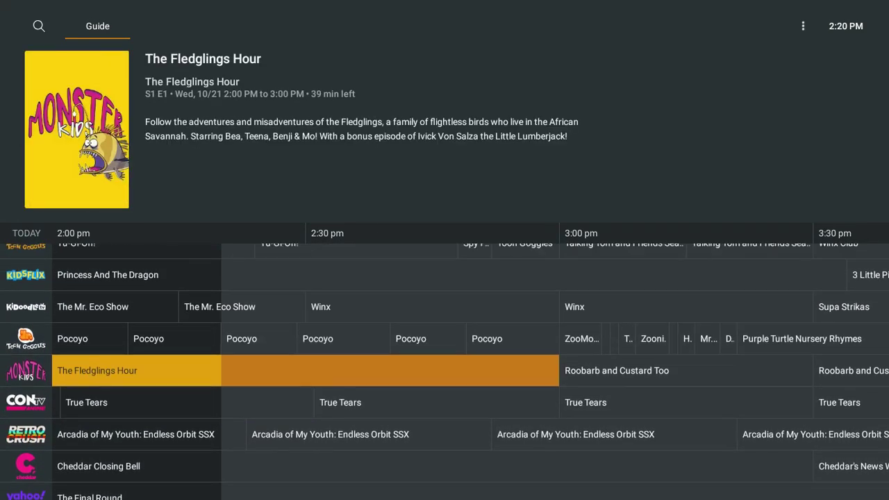
key(Up)
key(Up)
key(Up)
key(Up)
key(Up)
key(Up)
key(Up)
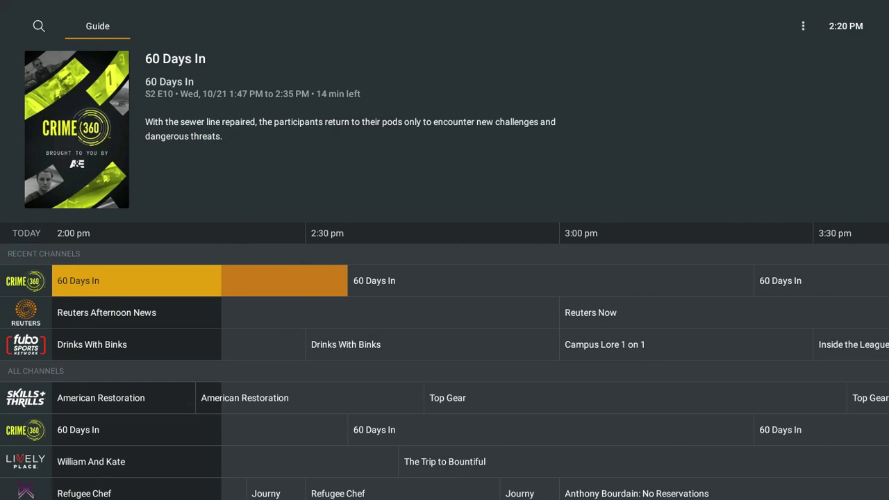
key(Left)
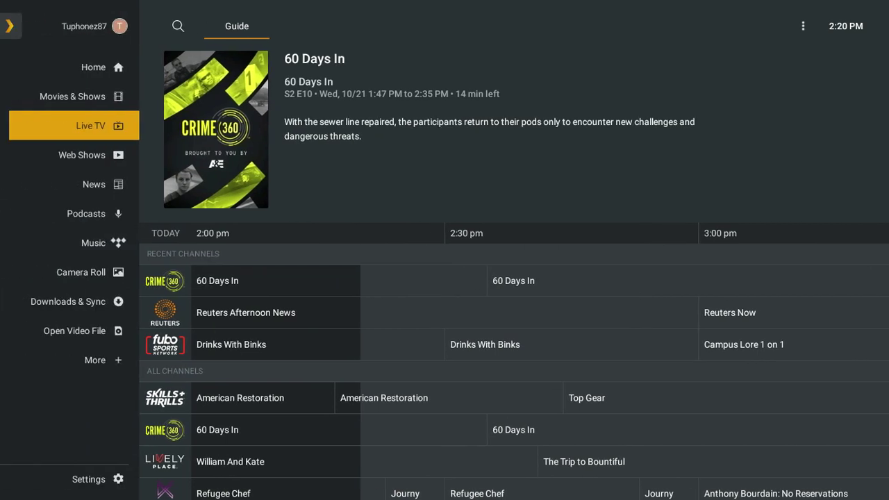
Open Web Shows and browse the popular shows row around Reelz, back to TechCrunch.
key(Down)
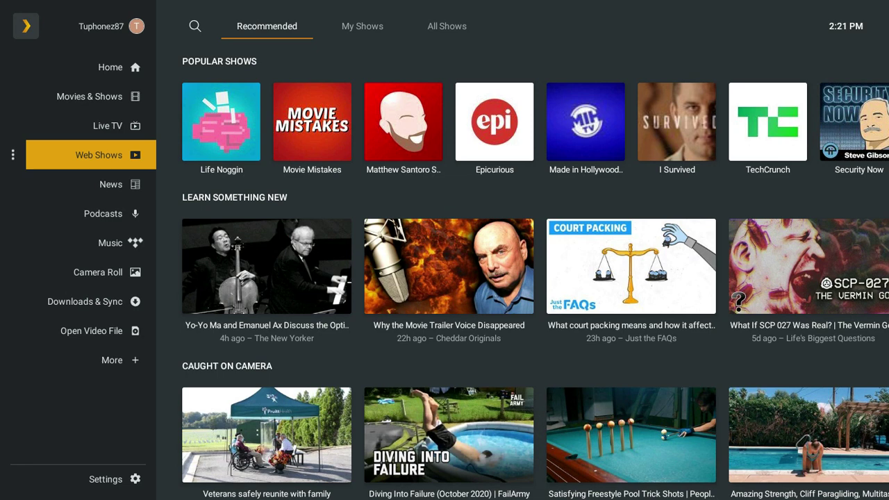
key(Right)
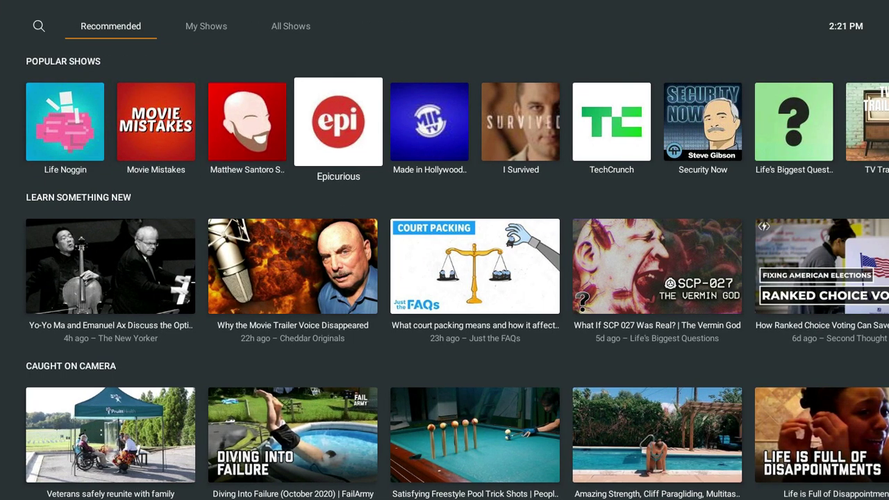
key(Right)
key(Right)
key(Right)
key(Right)
key(Right)
key(Right)
key(Right)
key(Right)
key(Right)
key(Right)
key(Right)
key(Right)
key(Right)
key(Right)
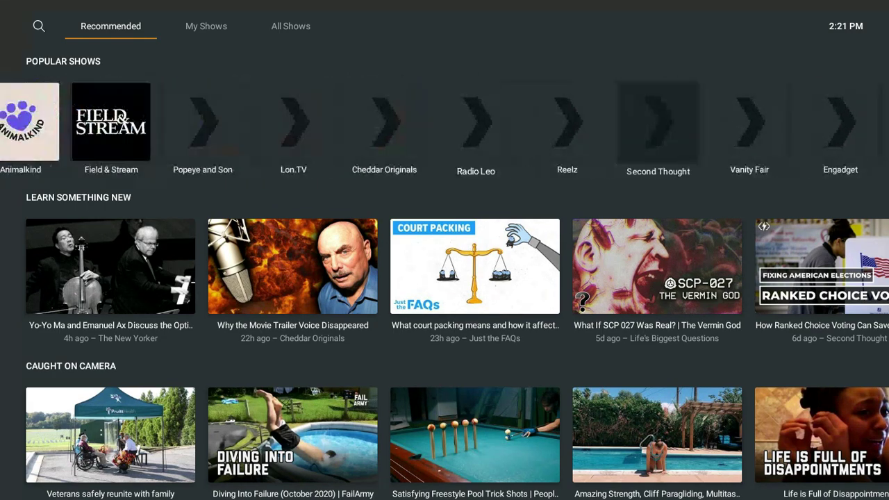
key(Left)
key(Left)
key(Right)
key(Right)
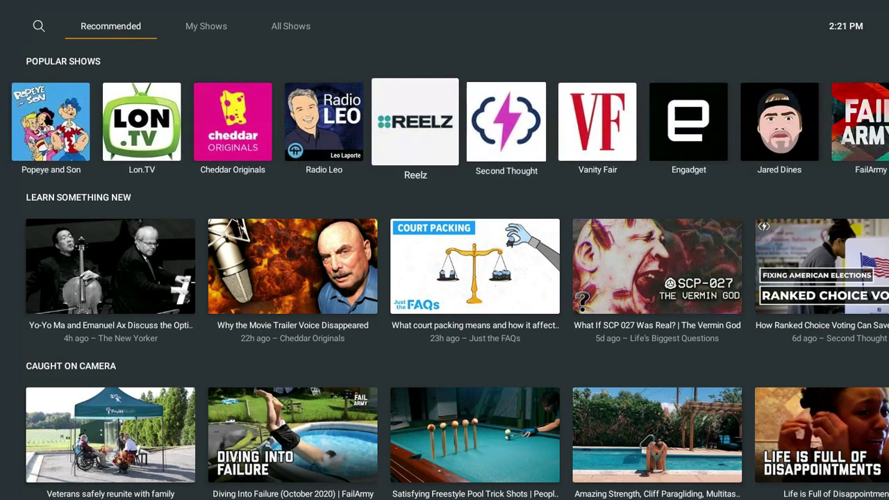
key(Right)
key(Right)
key(Right)
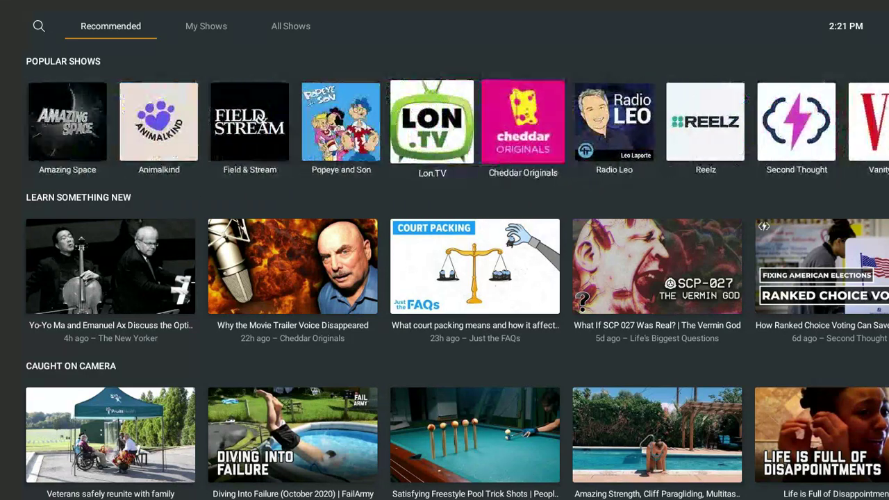
key(Left)
key(Left)
key(Left)
key(Left)
key(Left)
key(Left)
key(Left)
key(Left)
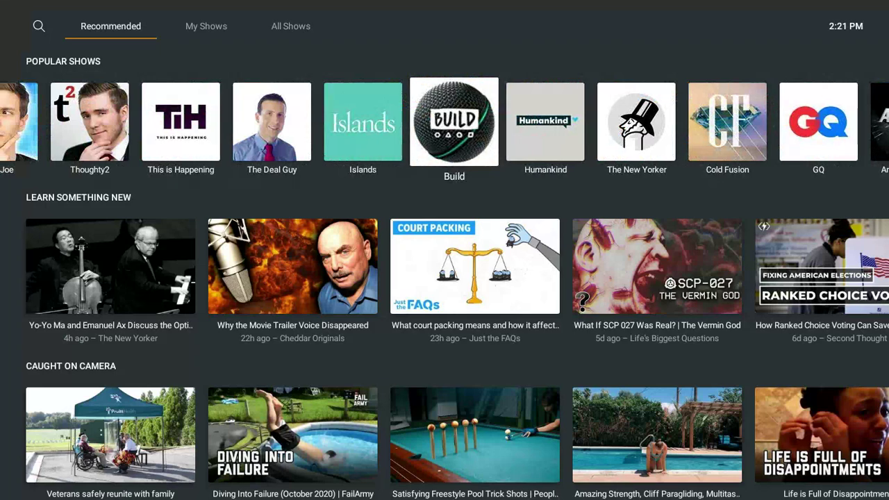
key(Left)
key(Left)
key(Left)
key(Left)
key(Left)
key(Left)
key(Left)
key(Left)
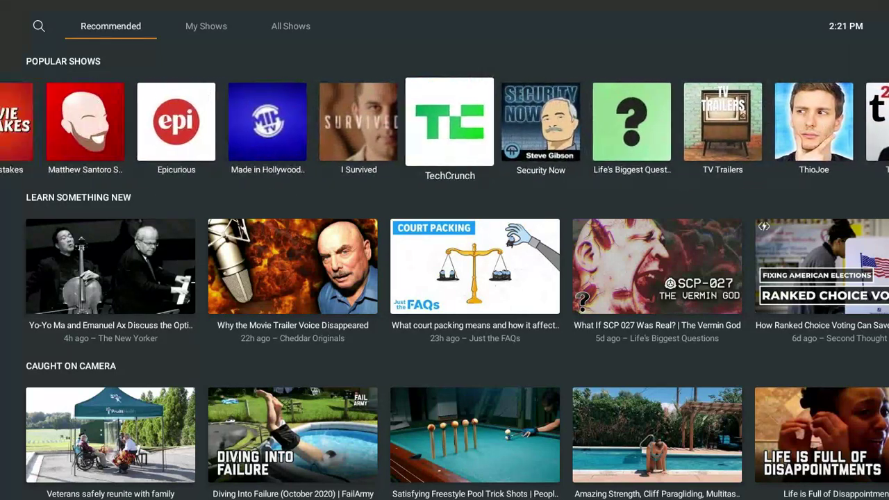
Move down the rows from Learn Something New to Food & Travel, then reopen the section list.
key(Down)
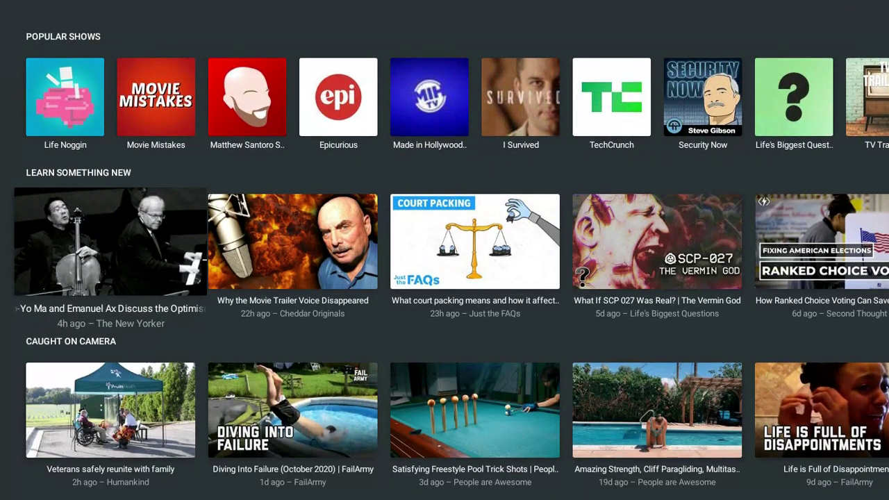
key(Down)
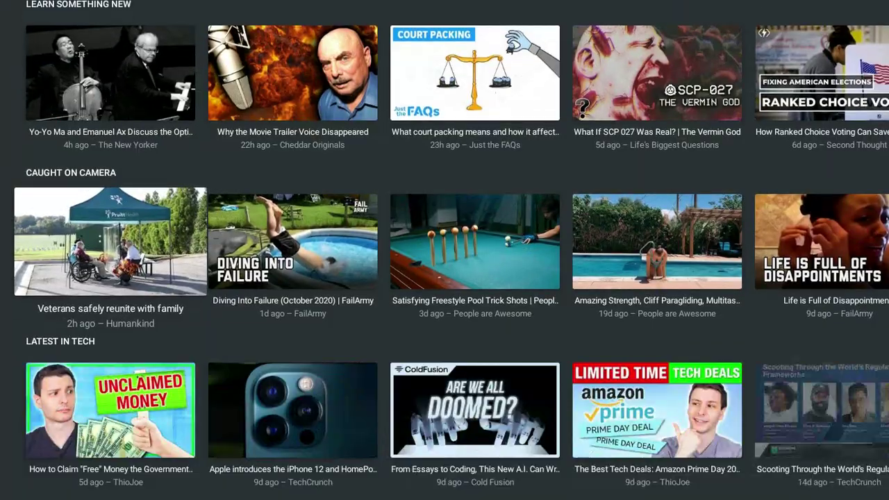
key(Down)
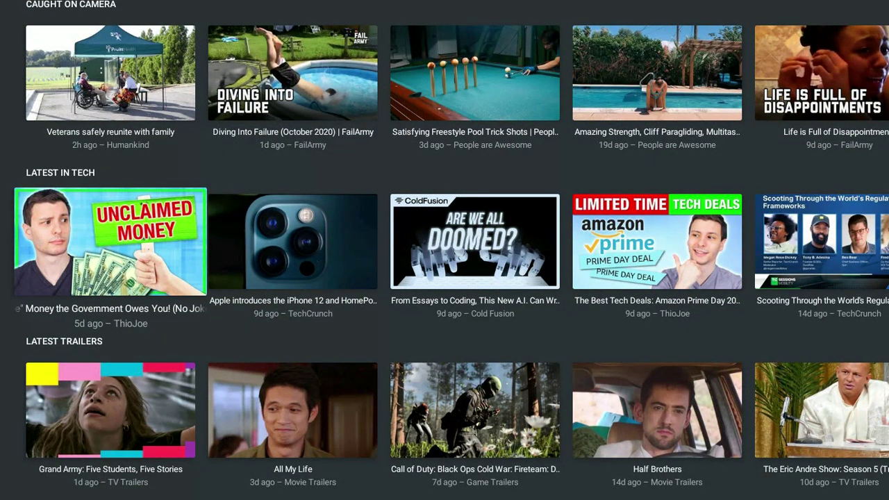
key(Down)
key(Down)
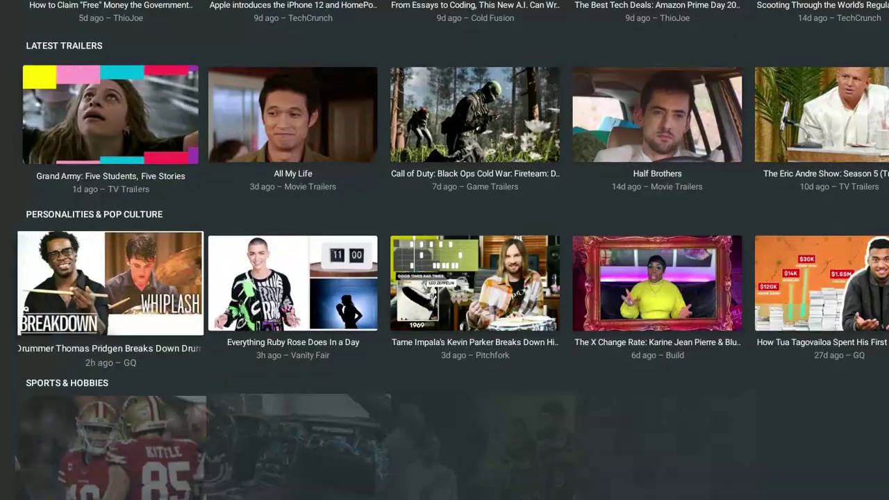
key(Down)
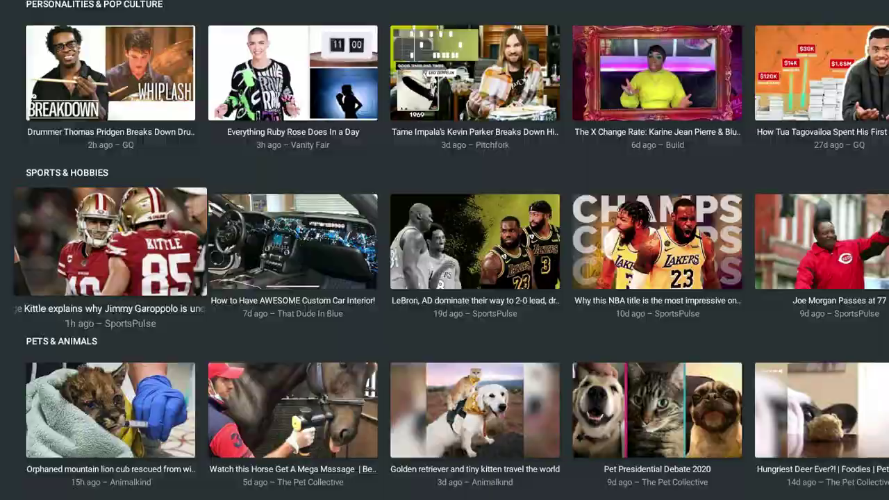
key(Down)
key(Down)
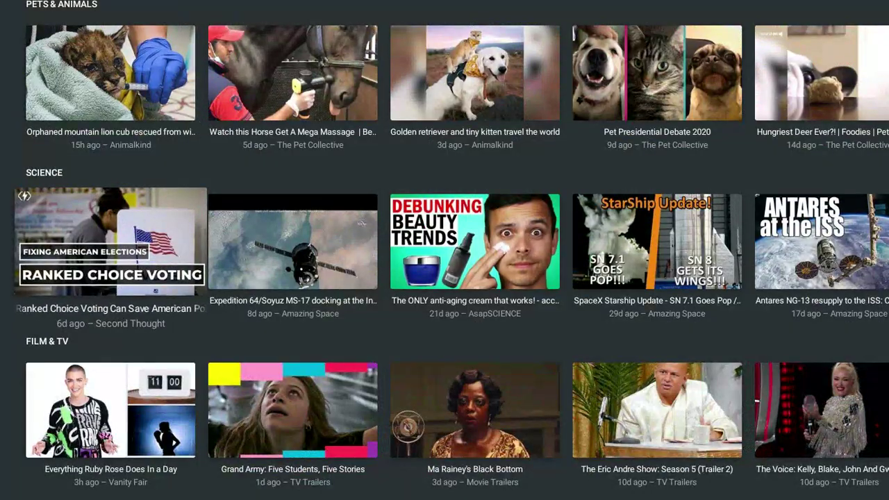
key(Down)
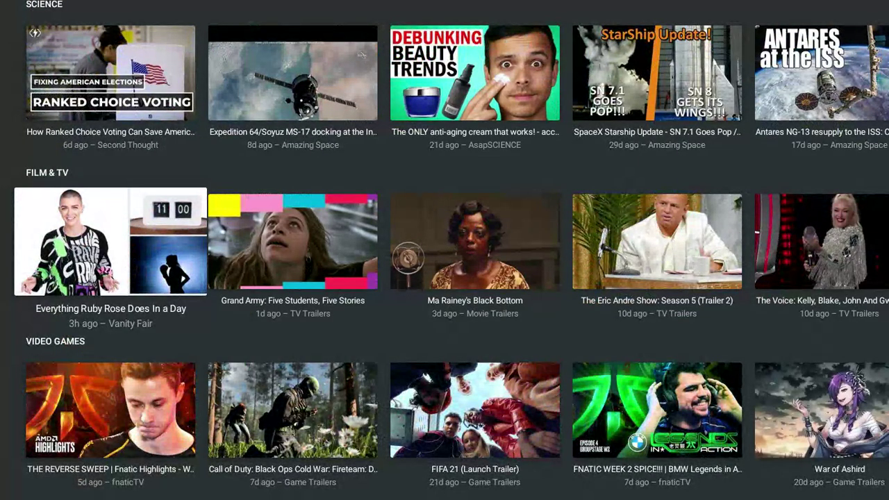
key(Down)
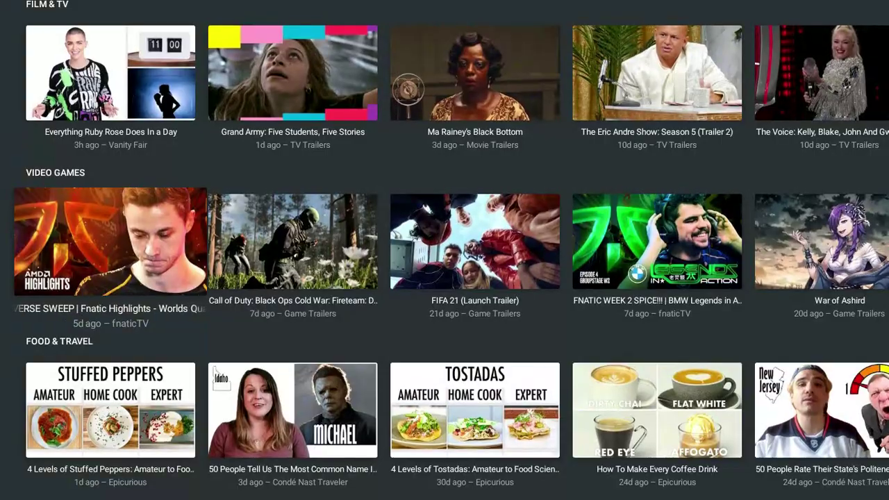
key(Down)
key(Escape)
key(Escape)
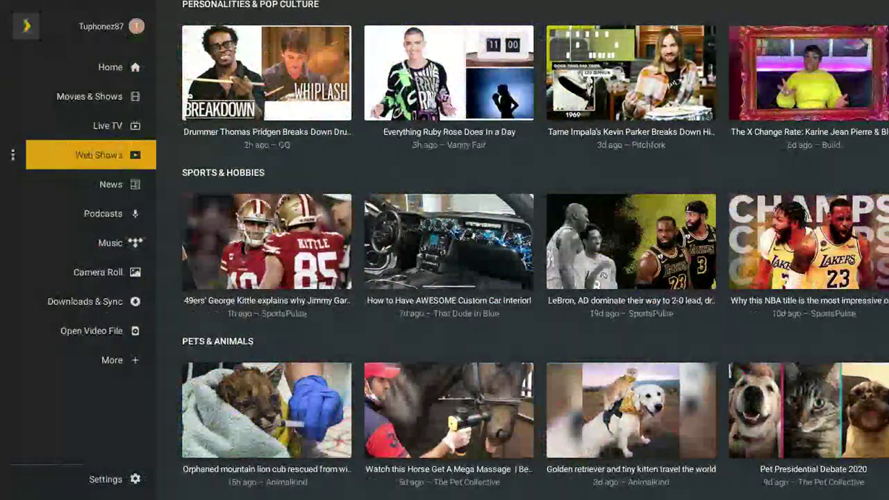
Switch to News and open its Categories grid, then its Channels grid.
key(Down)
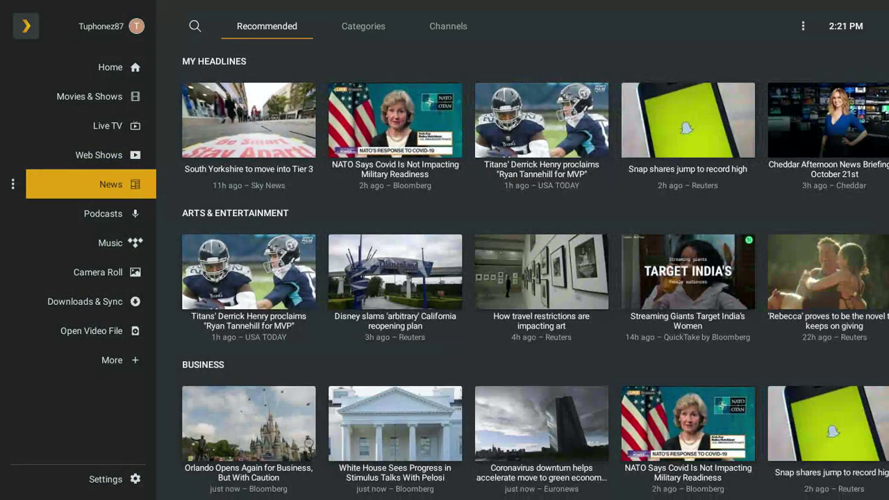
key(Right)
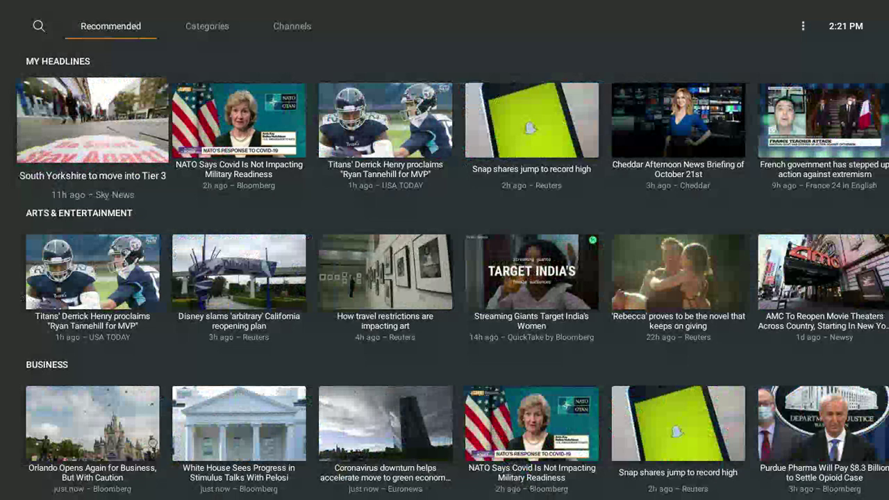
key(Up)
key(Right)
key(Return)
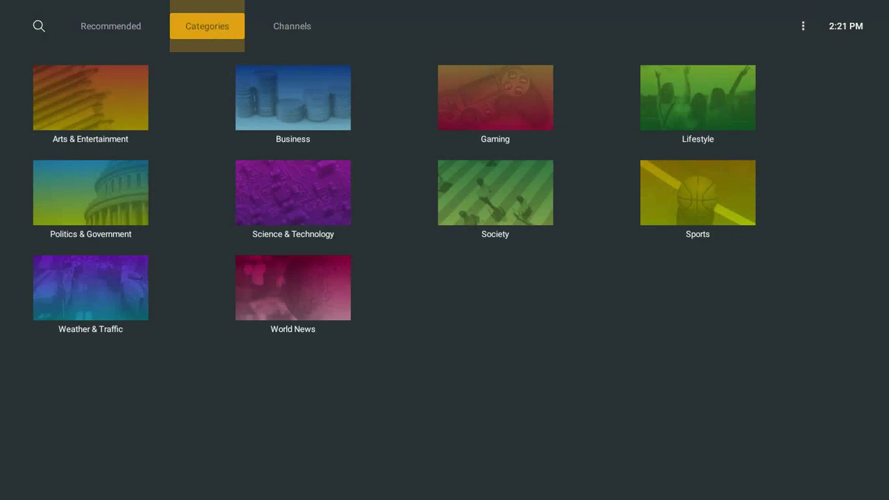
key(Right)
key(Return)
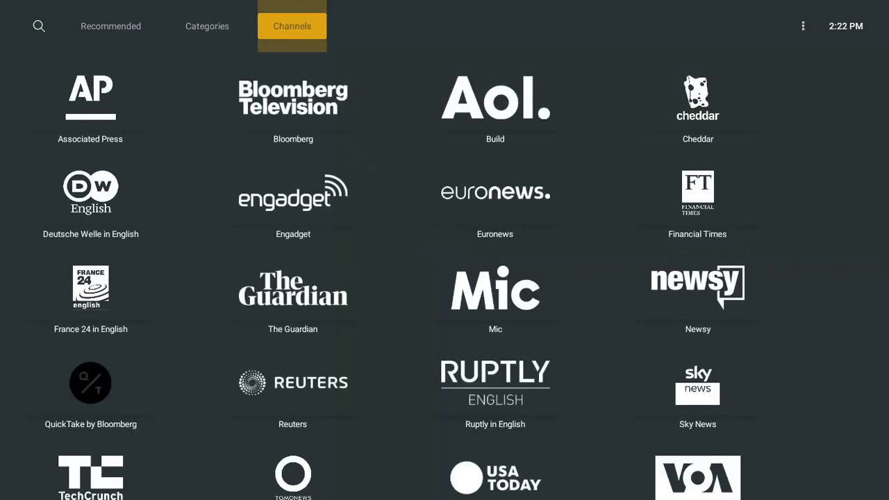
Browse news channels like Associated Press, Cheddar, Voice of America and QuickTake, then open the section list.
key(Down)
key(Down)
key(Down)
key(Down)
key(Down)
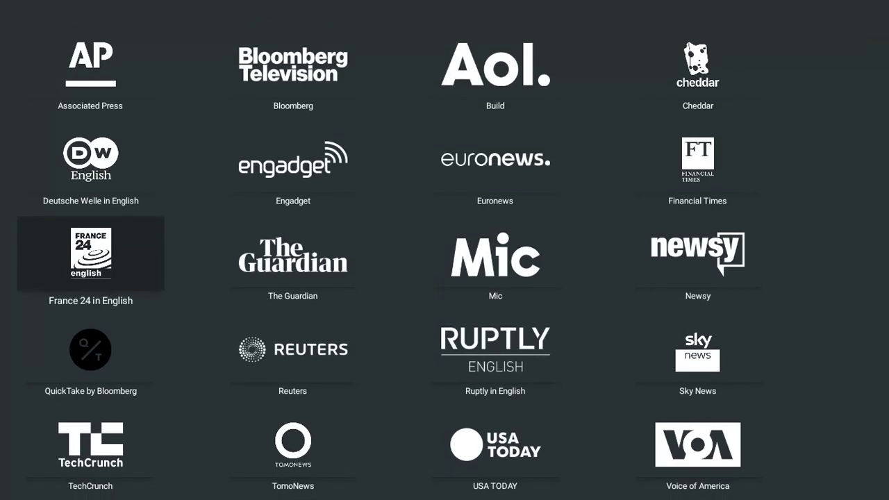
key(Up)
key(Up)
key(Up)
key(Up)
key(Right)
key(Right)
key(Right)
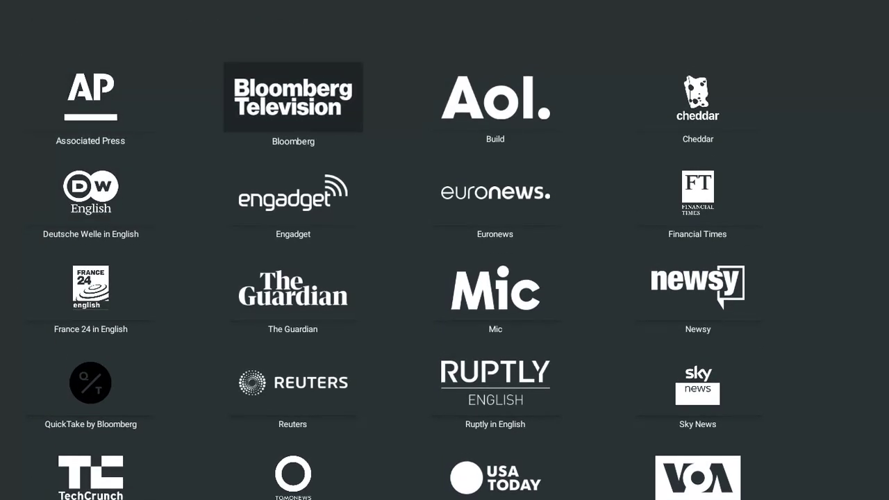
key(Down)
key(Down)
key(Down)
key(Down)
key(Left)
key(Left)
key(Left)
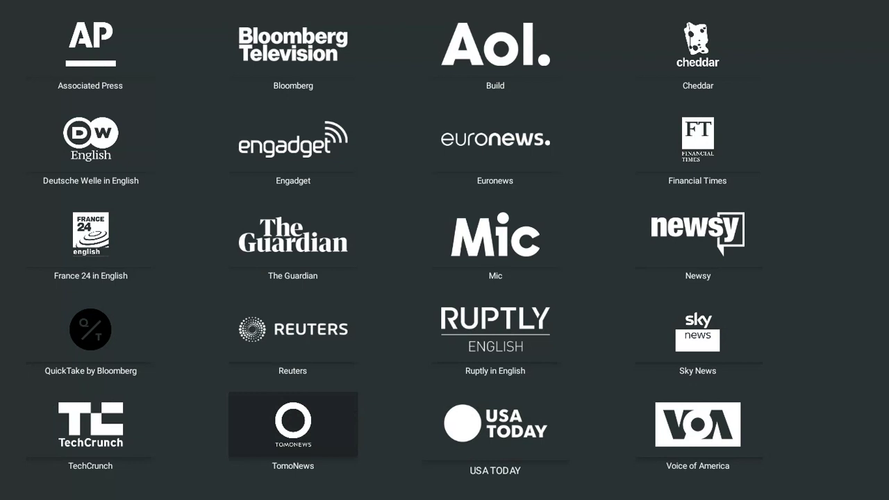
key(Up)
key(Up)
key(Up)
key(Up)
key(Up)
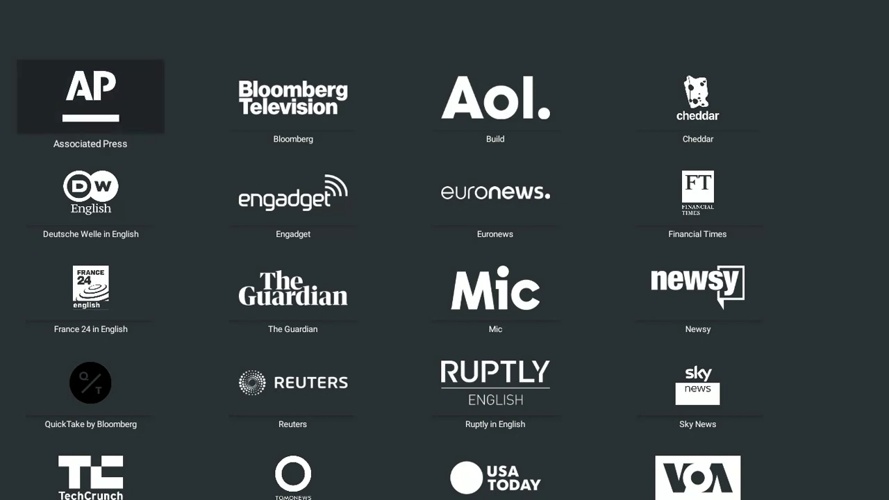
key(Left)
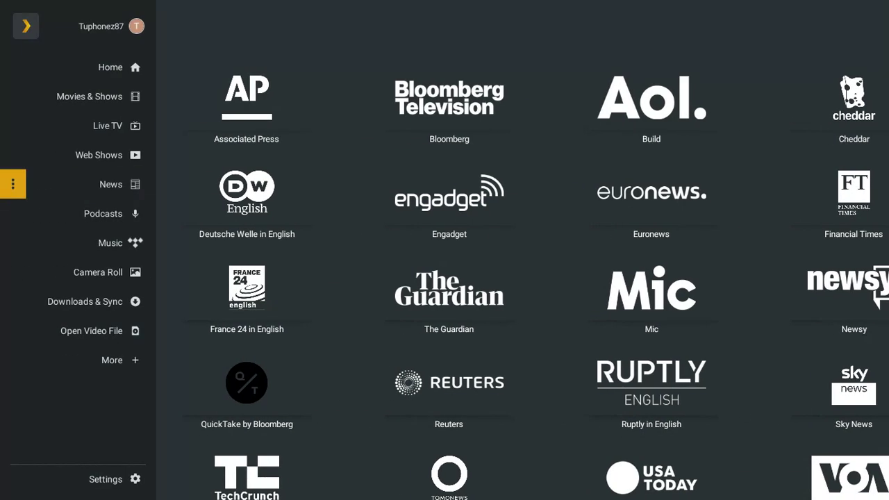
Switch to Podcasts and move from Recommended through My Podcasts to Categories.
key(Down)
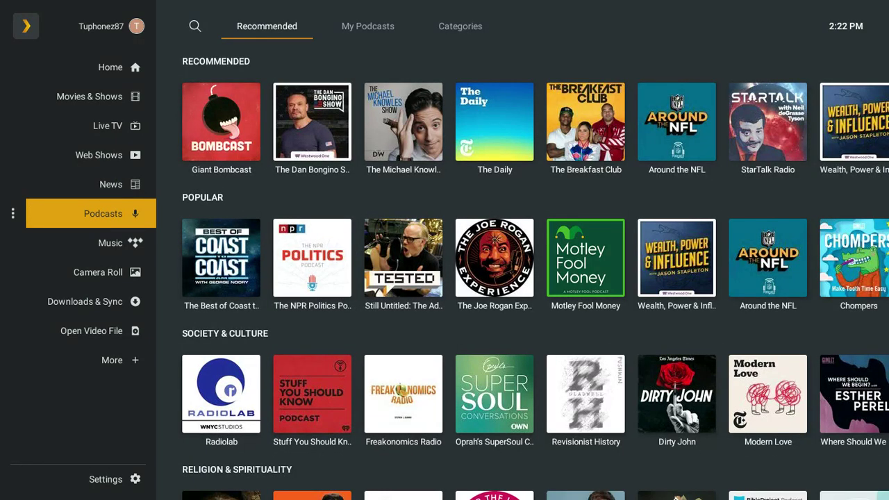
key(Right)
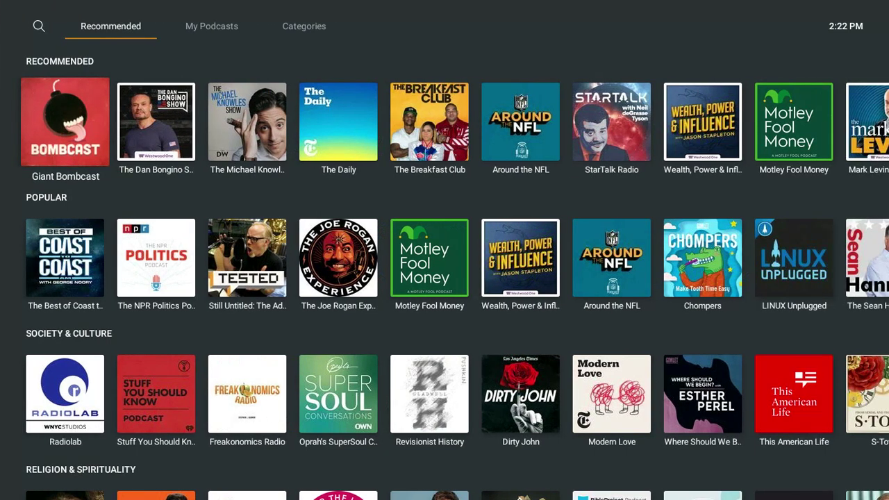
key(Up)
key(Right)
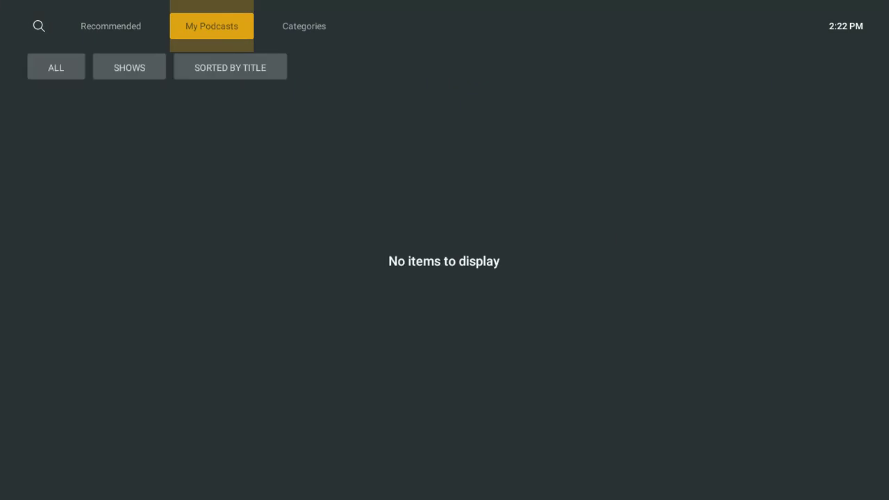
key(Right)
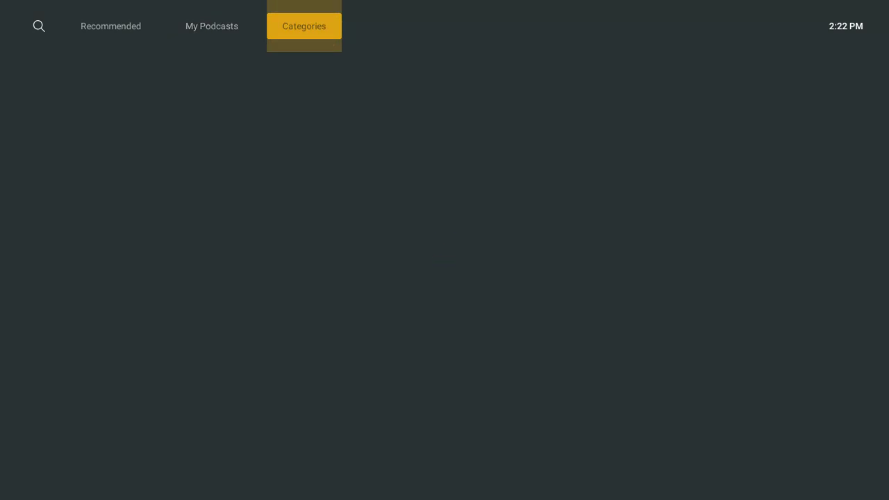
Browse the podcast categories grid, then switch to the Music section's TIDAL page.
key(Down)
key(Down)
key(Down)
key(Down)
key(Down)
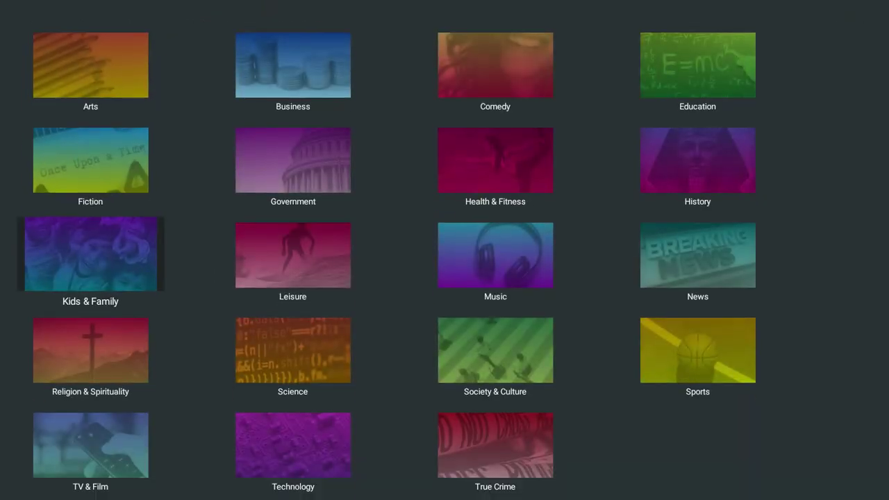
key(Up)
key(Up)
key(Up)
key(Up)
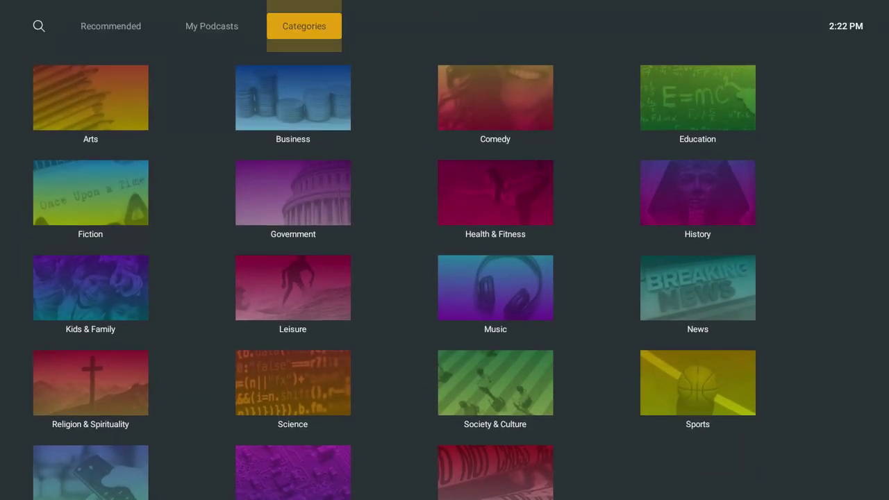
key(Left)
key(Left)
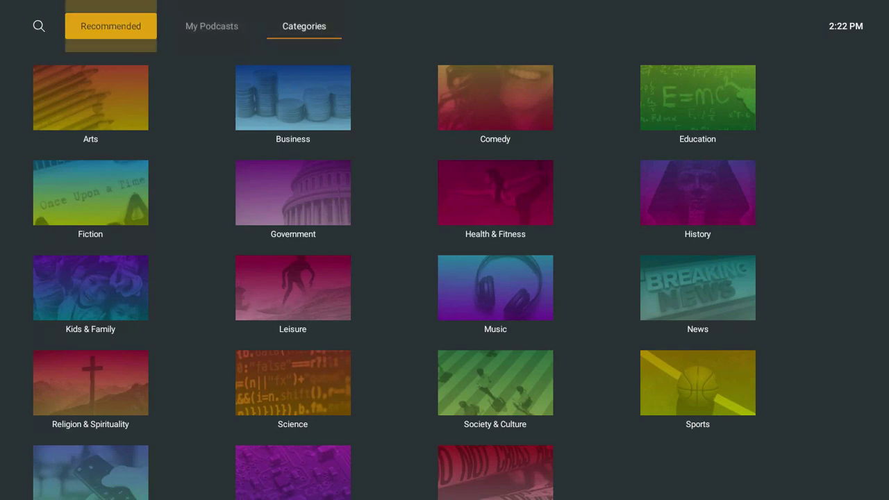
key(Left)
key(Down)
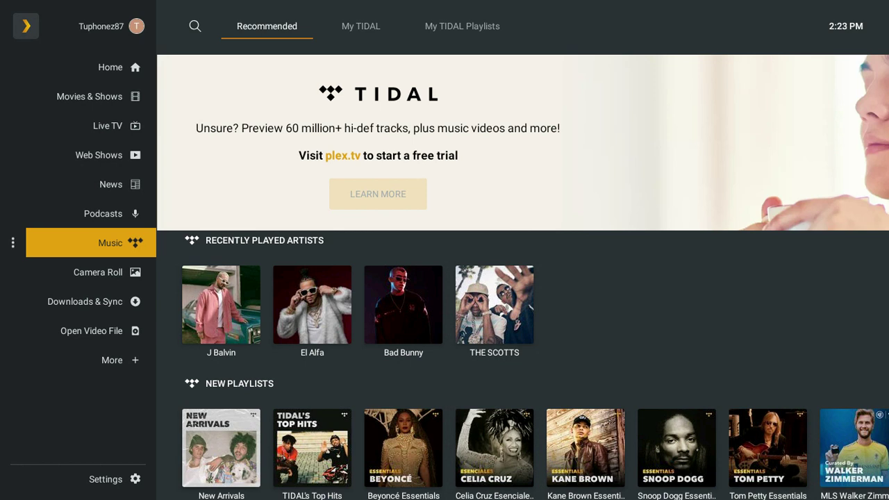
Step through the TIDAL tabs to My TIDAL, then move down the sidebar to Downloads & Sync.
key(Right)
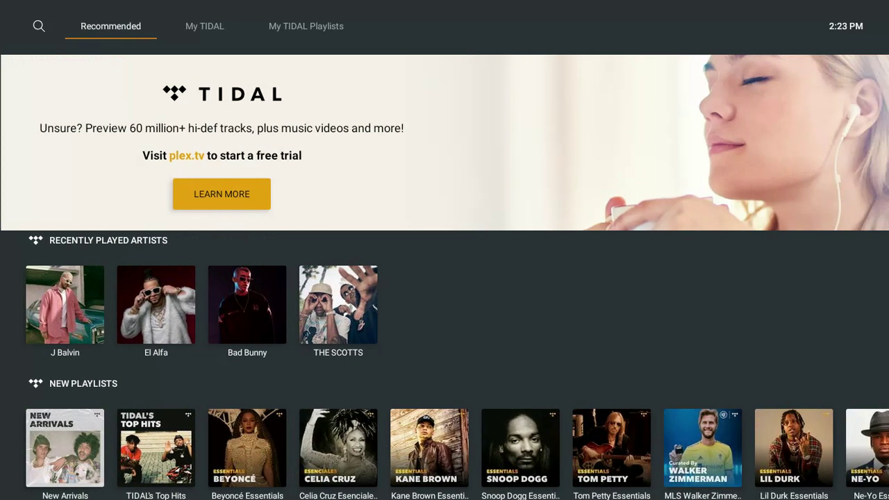
key(Up)
key(Right)
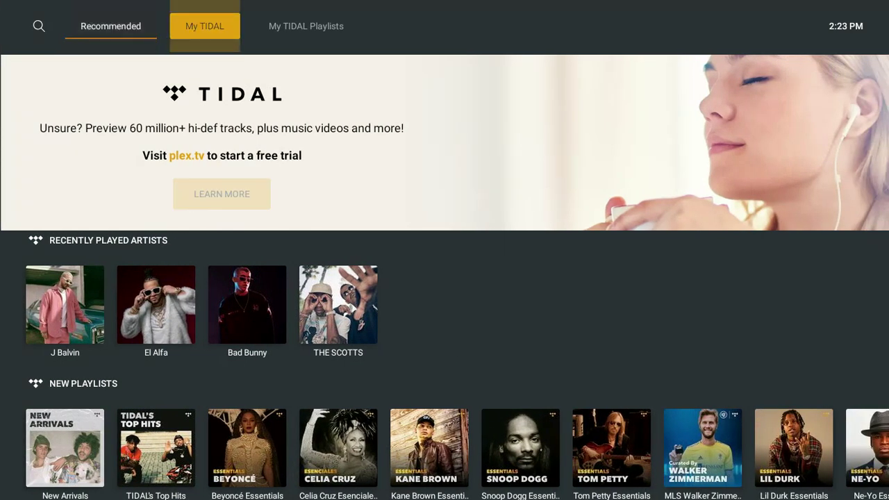
key(Right)
key(Left)
key(Left)
key(Left)
key(Left)
key(Down)
key(Down)
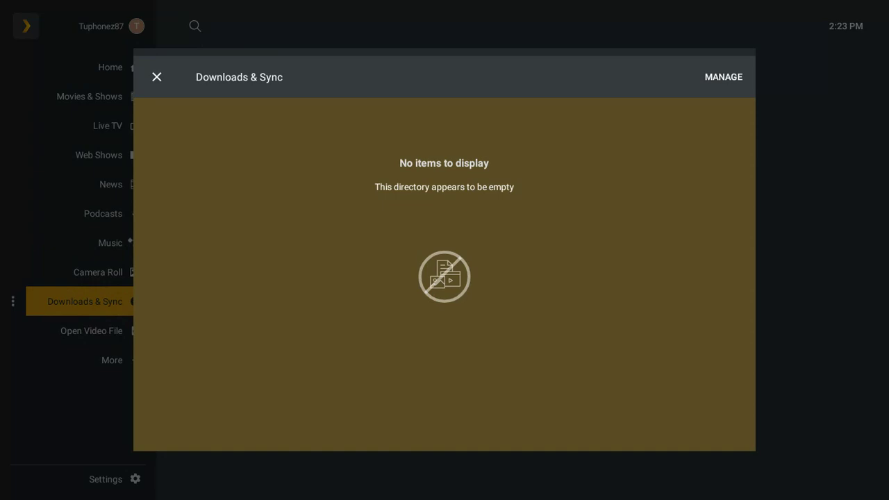
Close the empty Downloads & Sync view and switch to Open Video File in the sidebar.
click(158, 79)
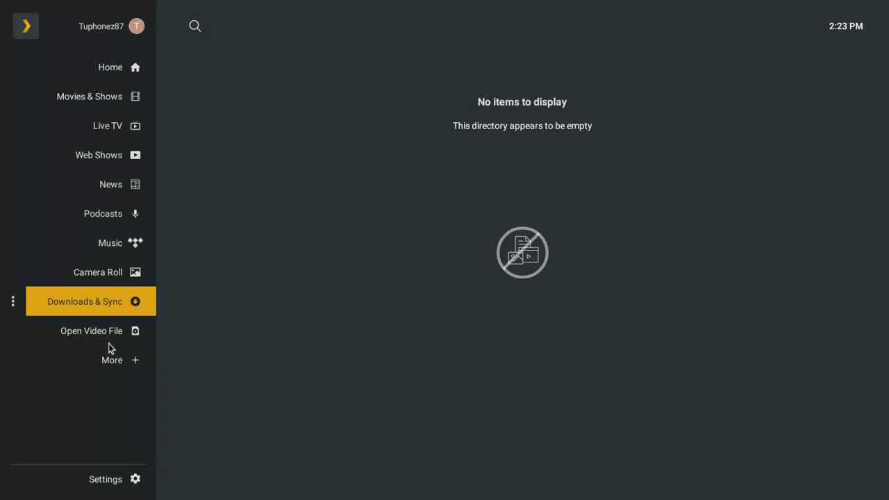
click(108, 334)
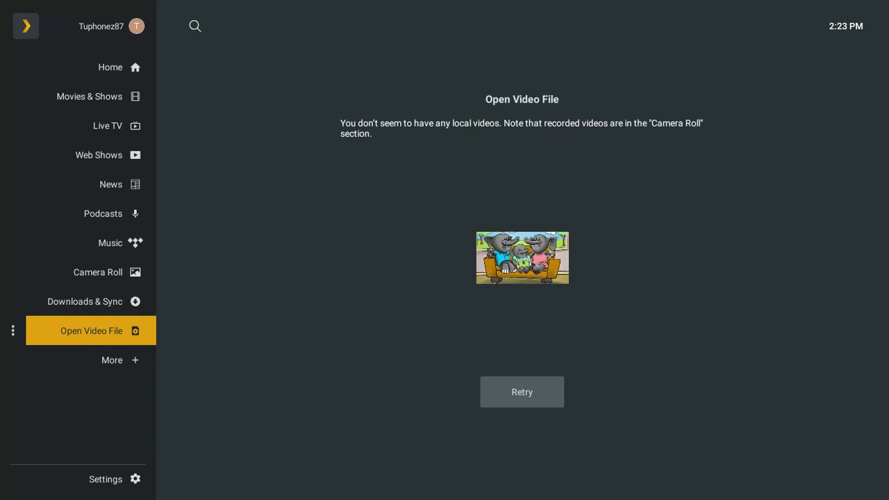
Move from More and Settings back up the sidebar to the Home page.
click(111, 360)
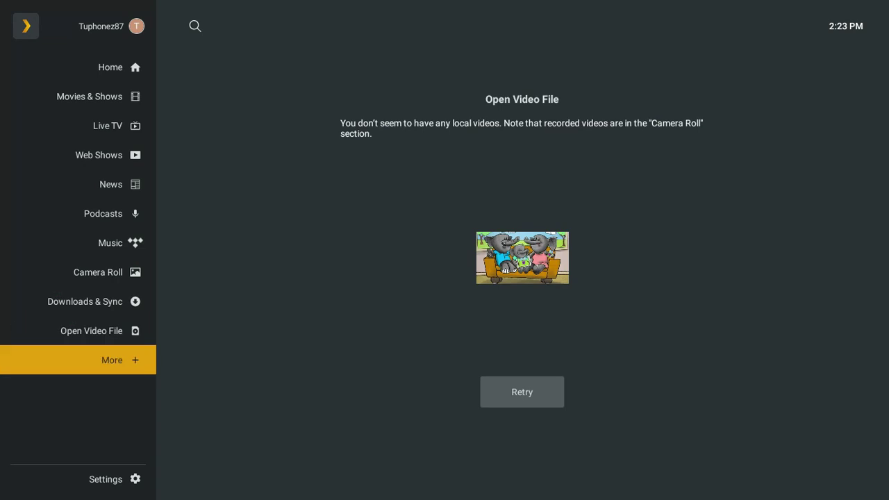
click(106, 479)
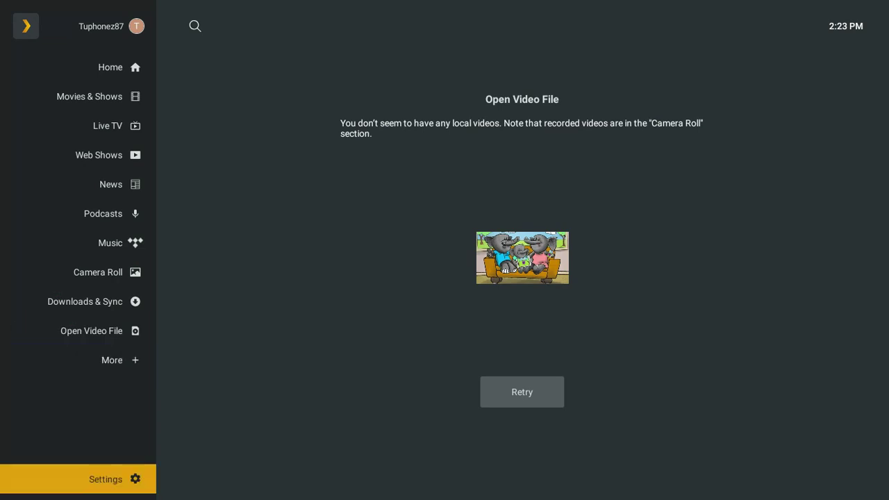
key(Up)
key(Up)
key(Up)
key(Up)
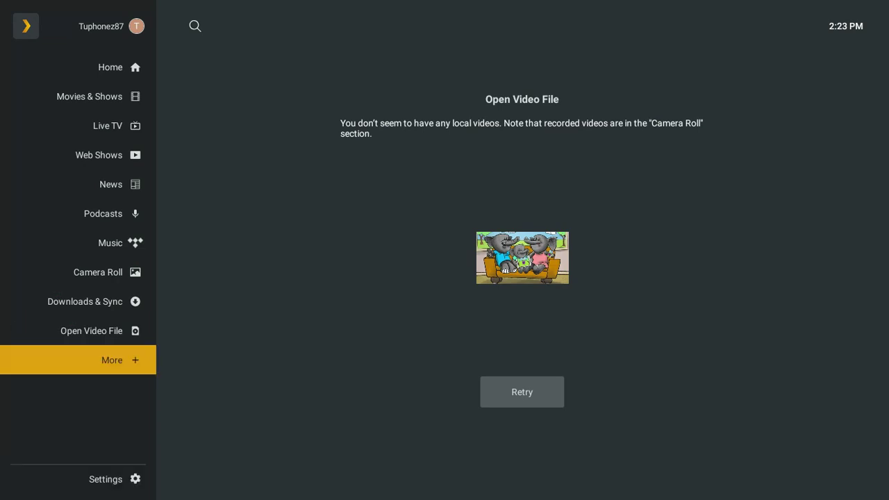
key(Up)
key(Up)
key(Up)
key(Up)
key(Up)
key(Up)
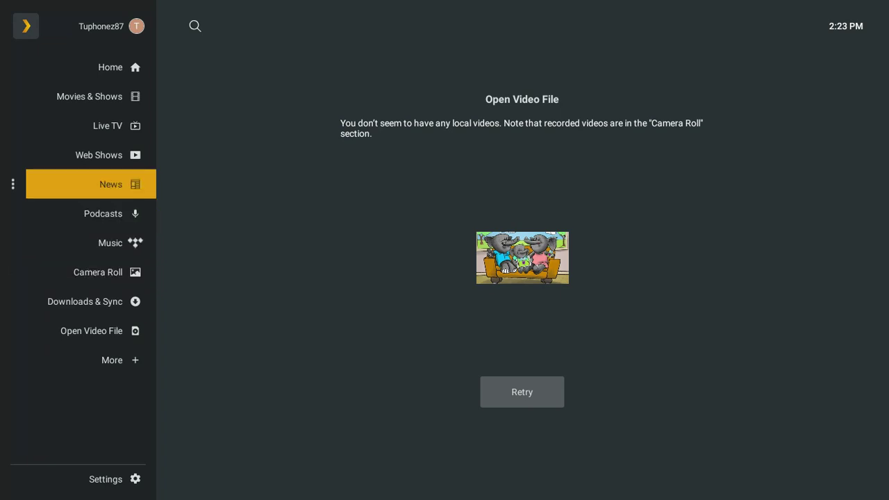
key(Up)
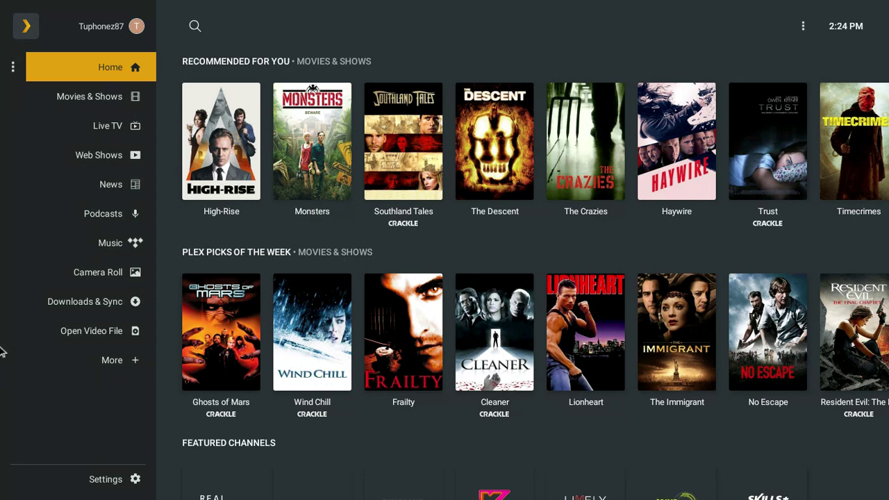
click(117, 30)
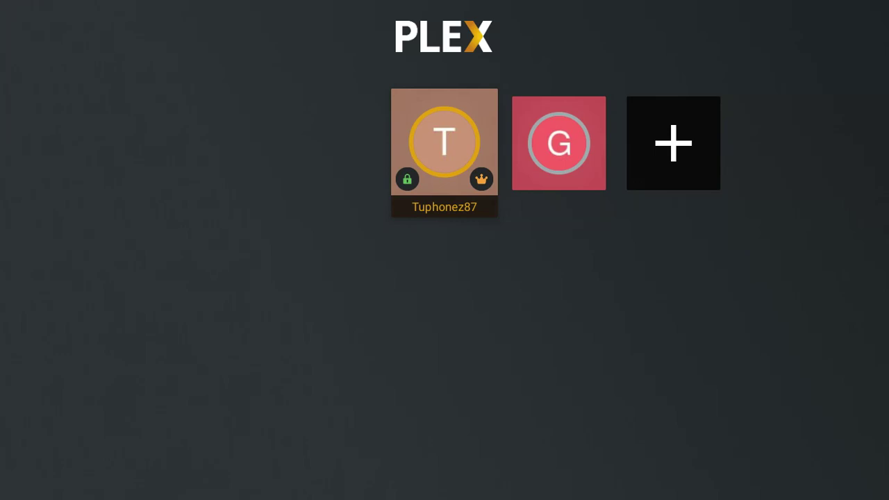
click(412, 159)
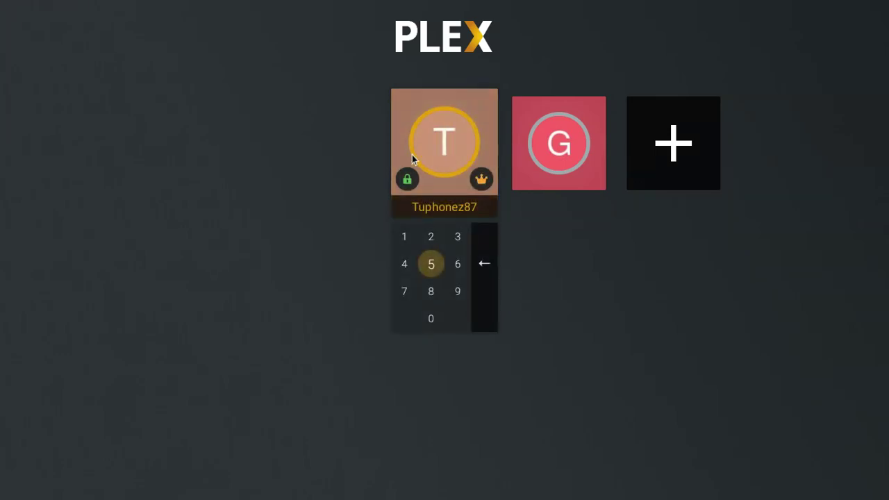
click(435, 293)
click(432, 237)
click(407, 294)
click(408, 294)
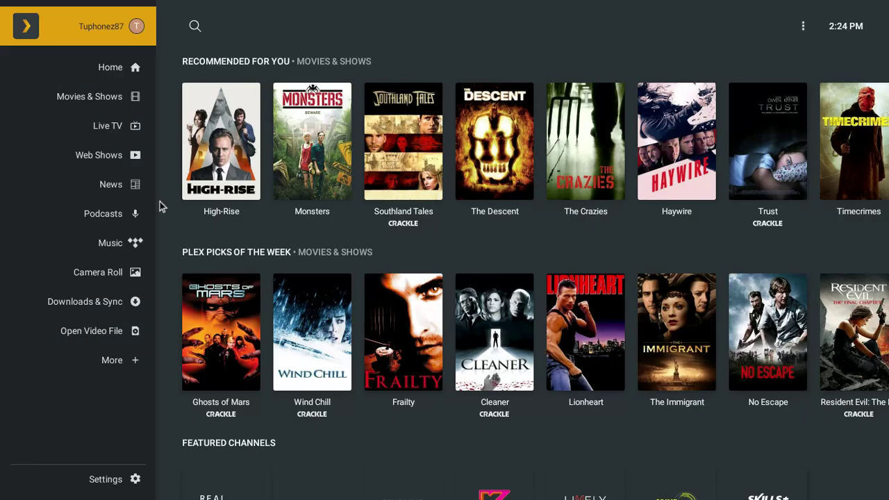
Open the personal server's Movies library and browse the title-sorted grid down to S.
click(130, 368)
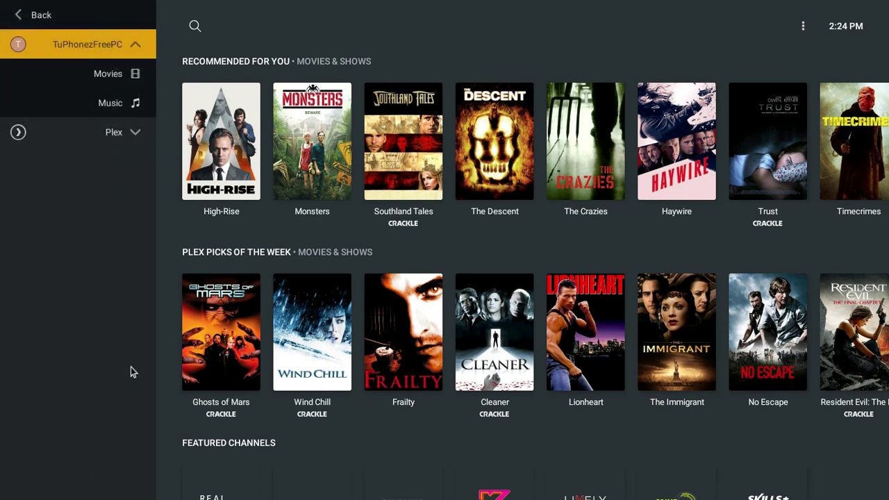
click(117, 75)
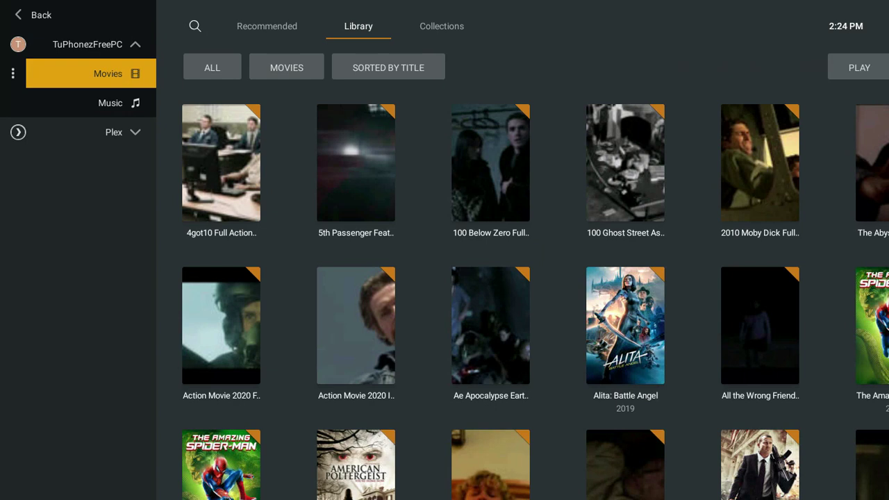
key(Right)
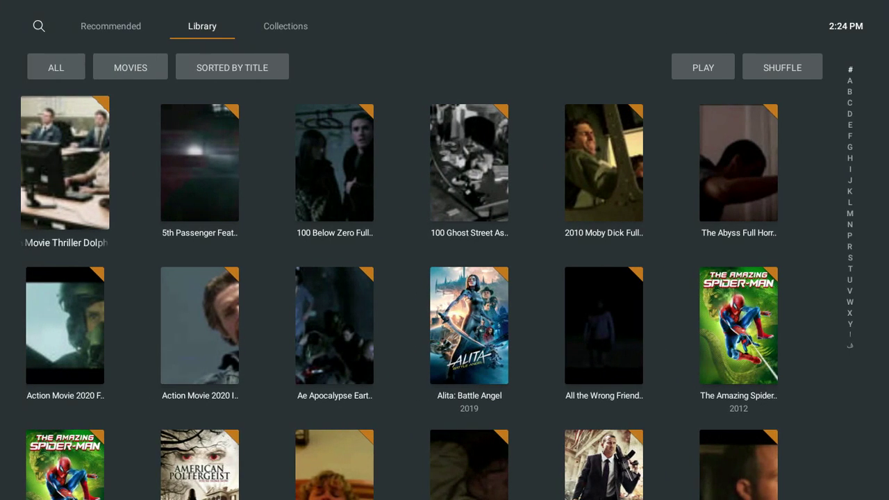
key(Down)
key(Down)
key(Down)
key(Down)
key(Down)
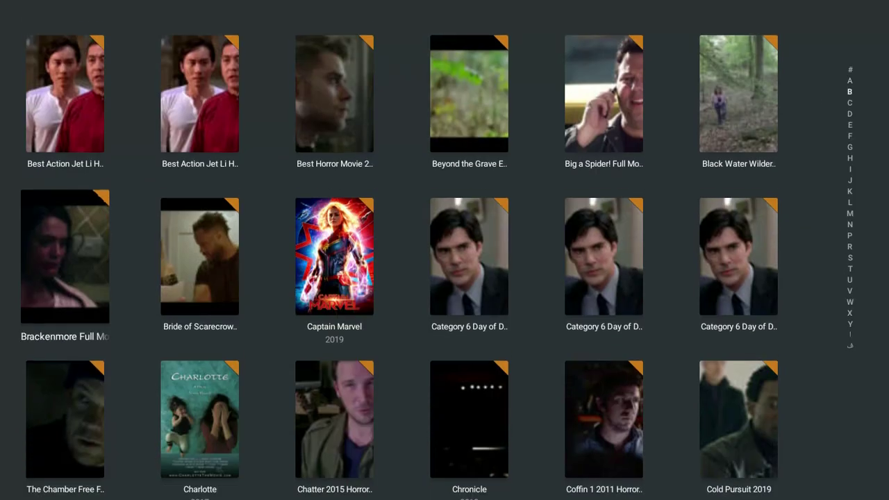
key(Down)
key(Down)
key(Down)
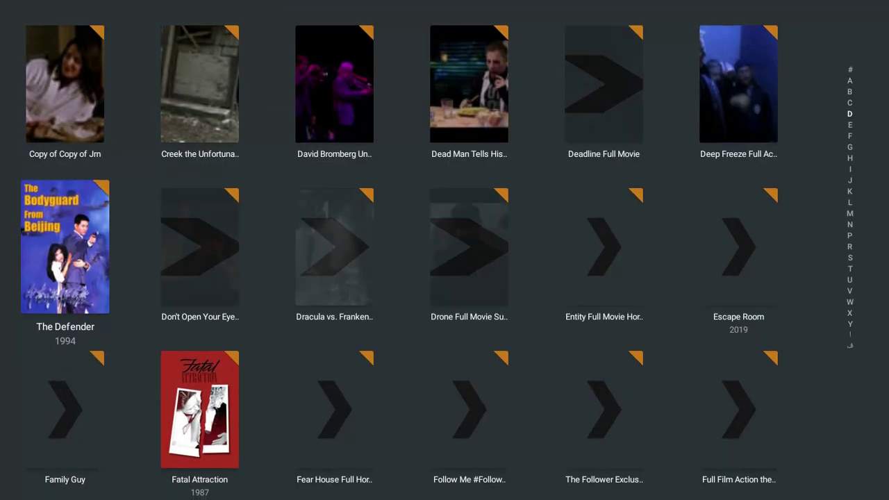
key(Down)
key(Down)
key(Down)
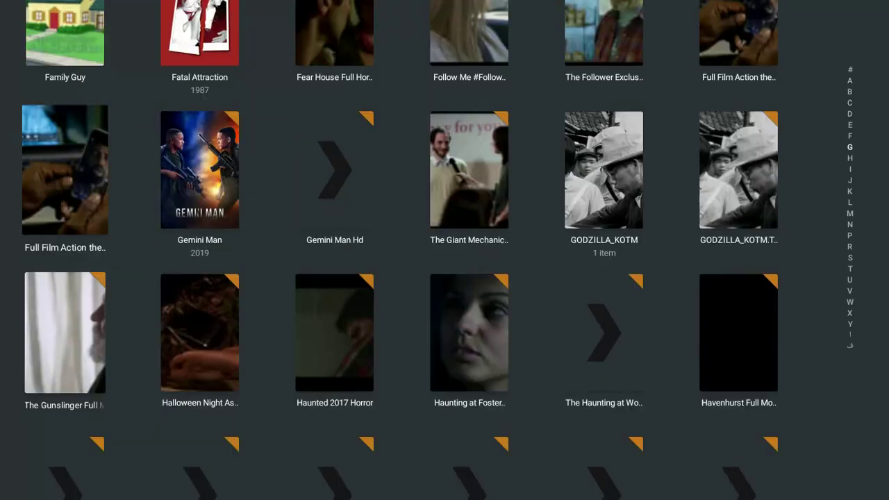
key(Down)
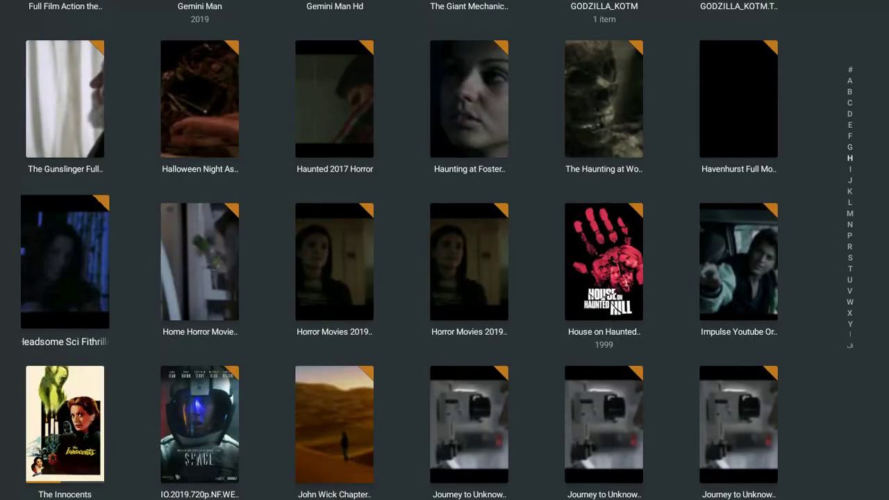
key(Down)
key(Down)
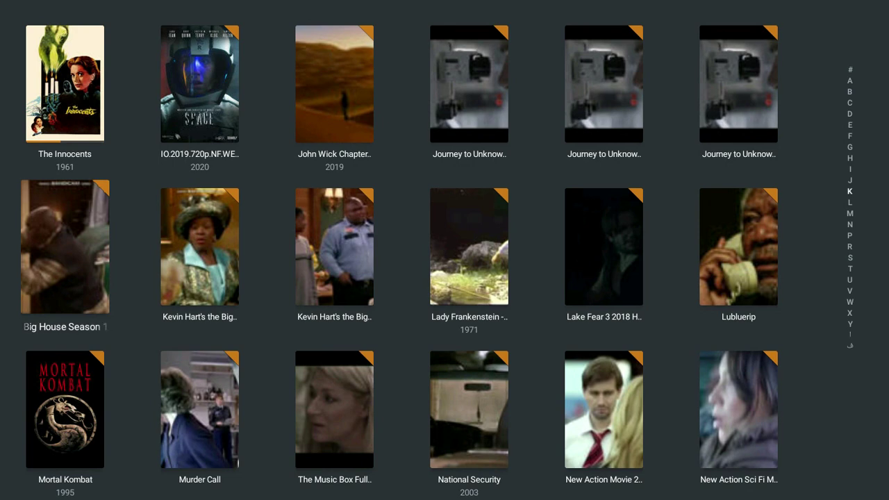
key(Down)
key(Down)
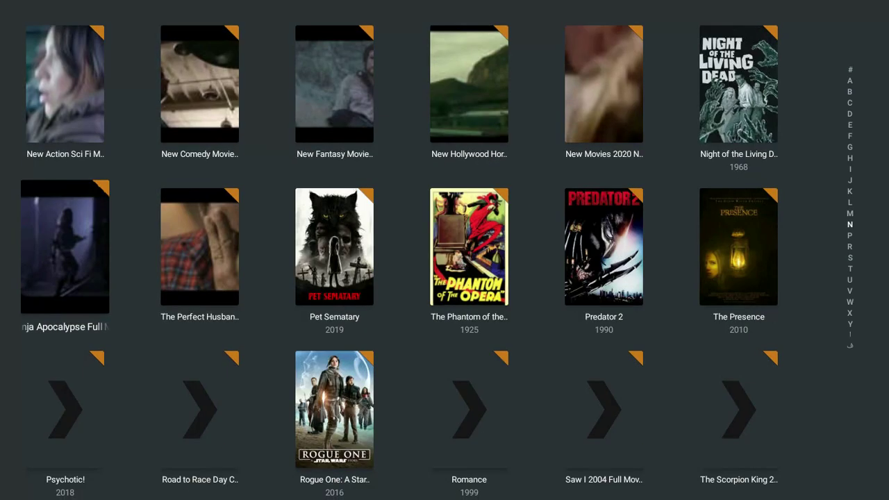
key(Down)
key(Down)
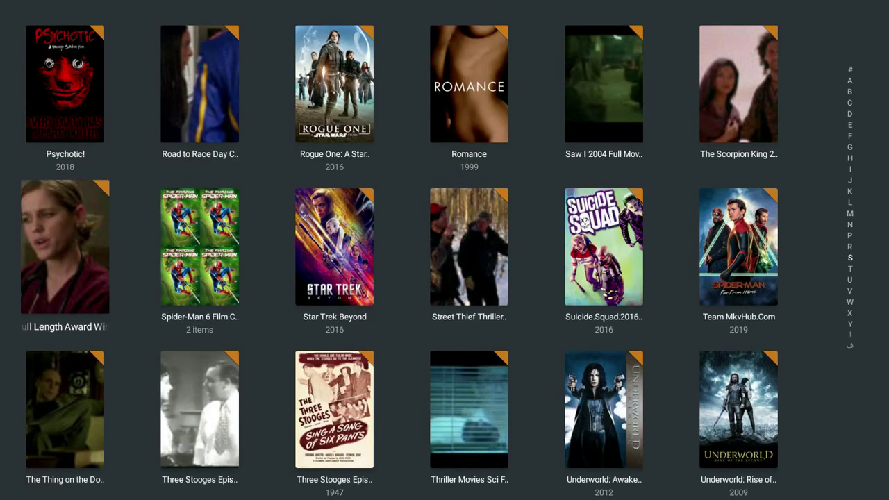
Scroll back up through the movie titles to the top of the list.
key(Up)
key(Up)
key(Up)
key(Up)
key(Up)
key(Up)
key(Up)
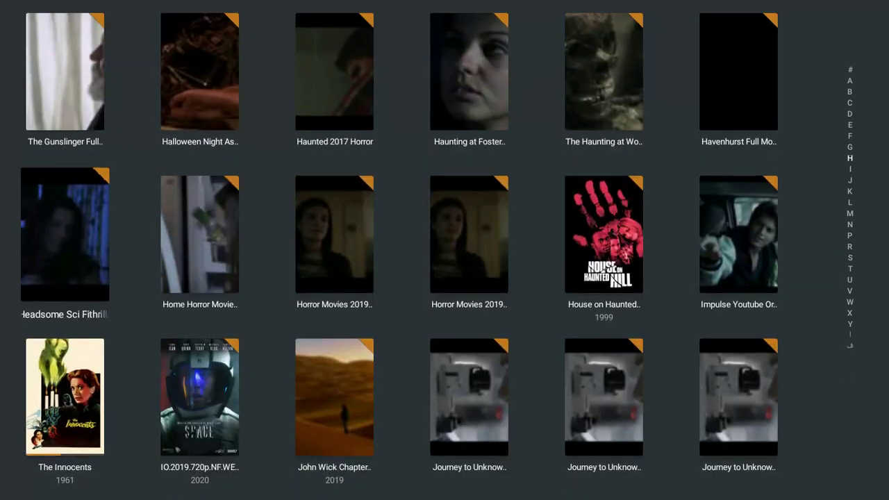
key(Up)
key(Up)
key(Up)
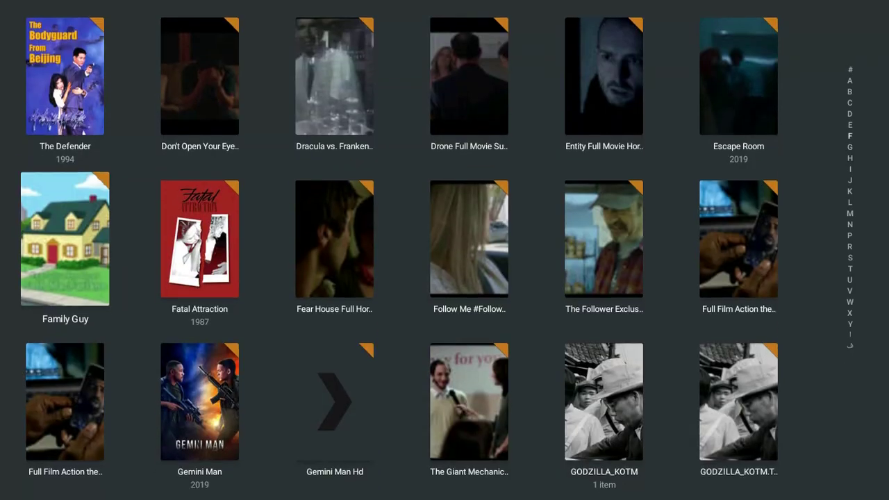
key(Up)
key(Up)
key(Up)
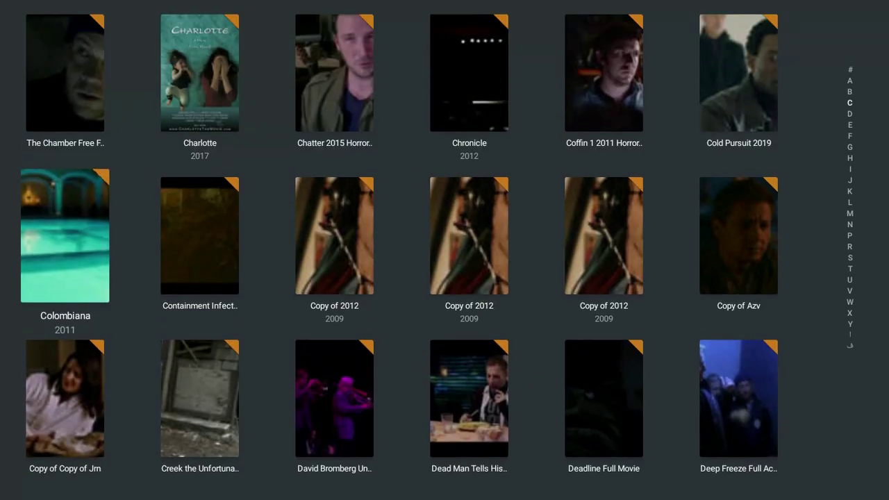
key(Up)
key(Up)
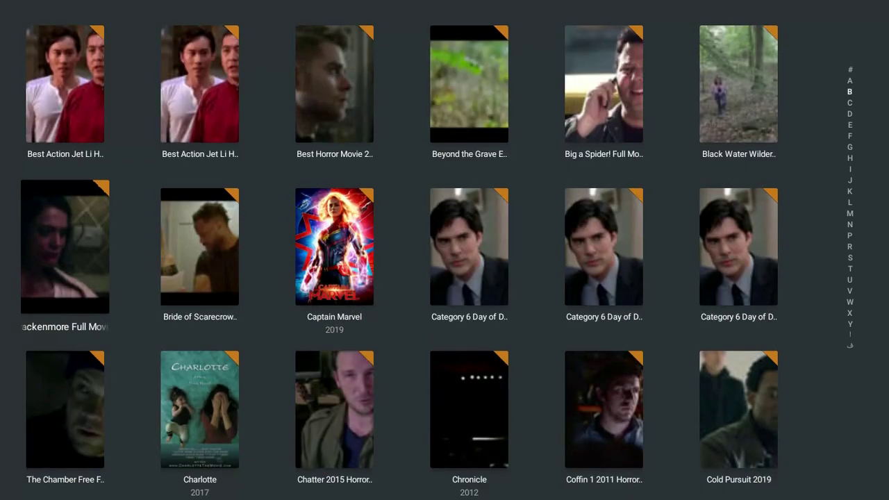
key(Right)
key(Up)
key(Up)
key(Up)
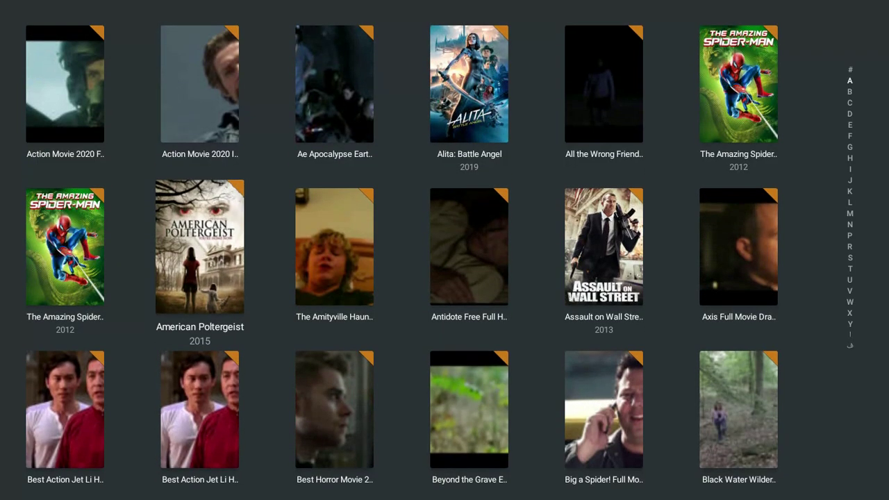
key(Up)
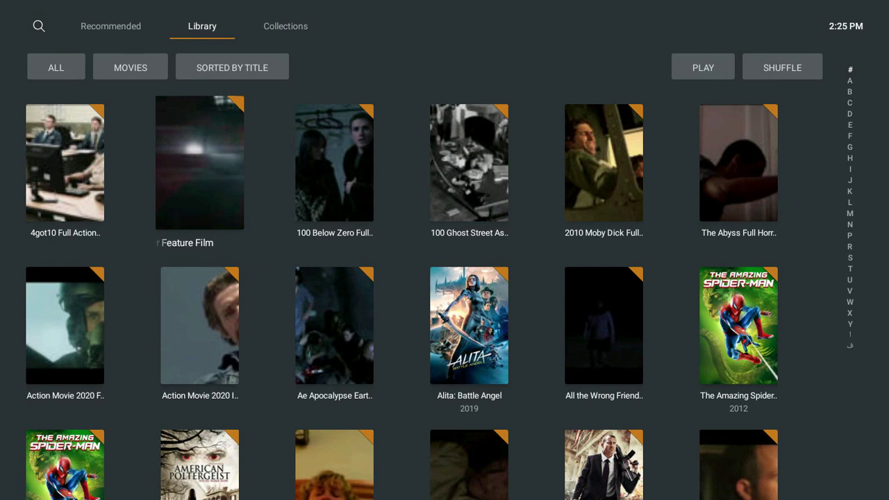
Bring focus to the MOVIES library-type dropdown above the poster grid.
key(Up)
key(Up)
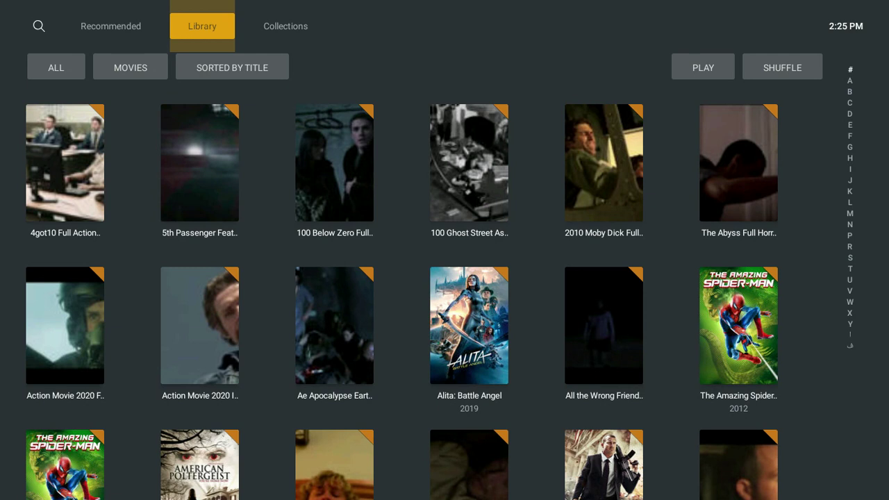
key(Right)
key(Left)
key(Left)
key(Left)
key(Right)
key(Right)
key(Right)
key(Down)
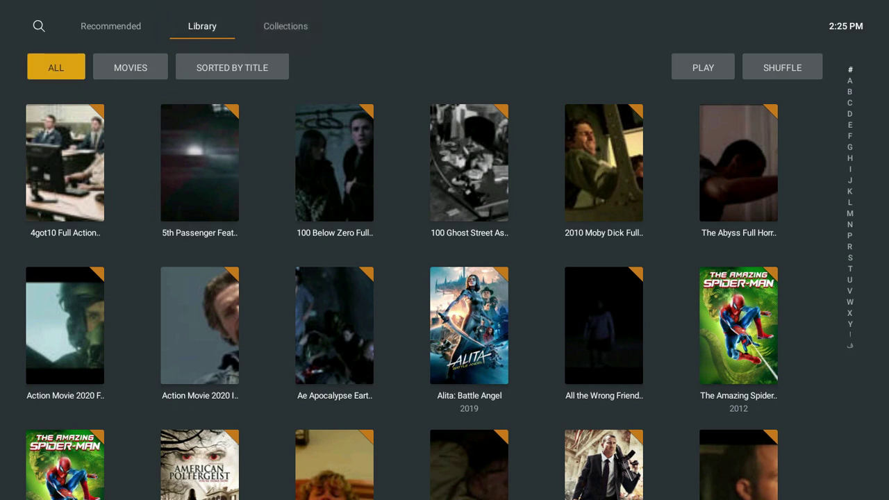
key(Right)
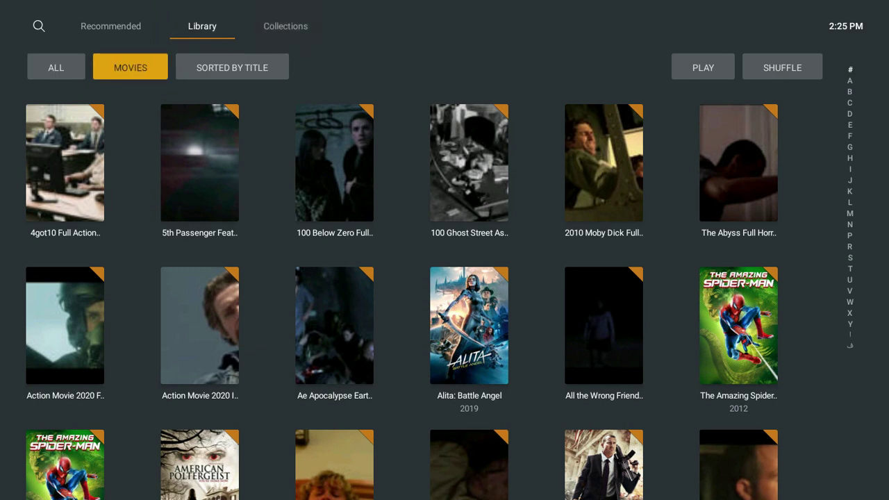
key(Right)
key(Down)
key(Left)
key(Up)
key(Right)
Switch the library view to Folders.
key(Return)
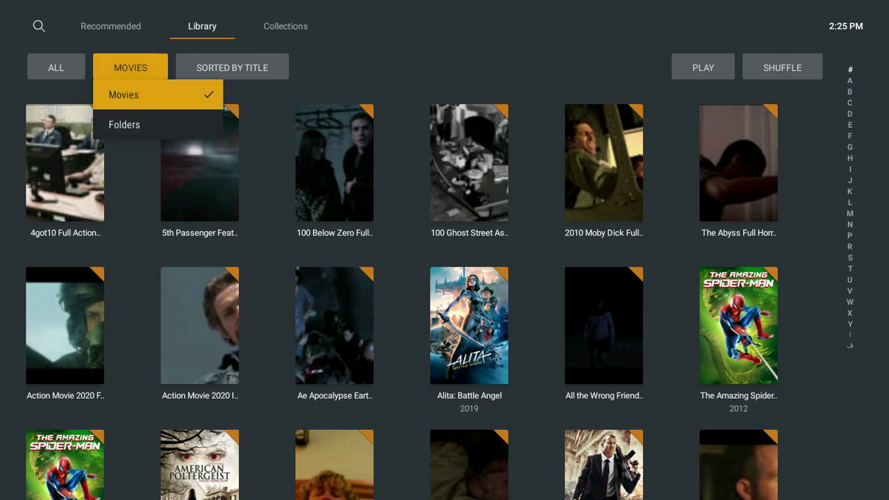
key(Down)
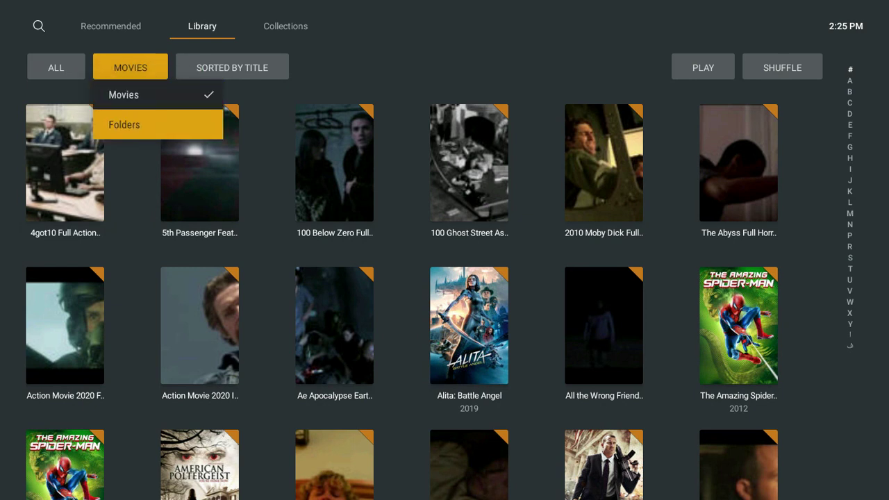
key(Return)
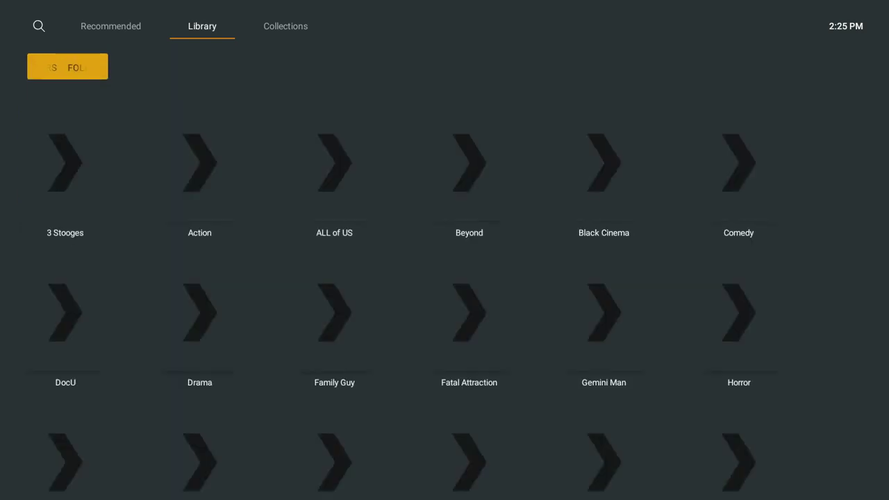
Open the Action folder and move to The Amazing Spider-Man poster.
key(Down)
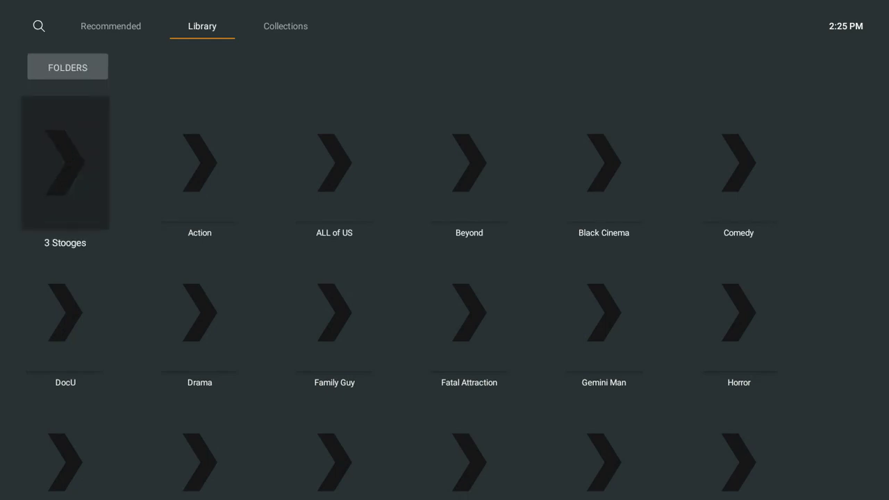
key(Right)
key(Return)
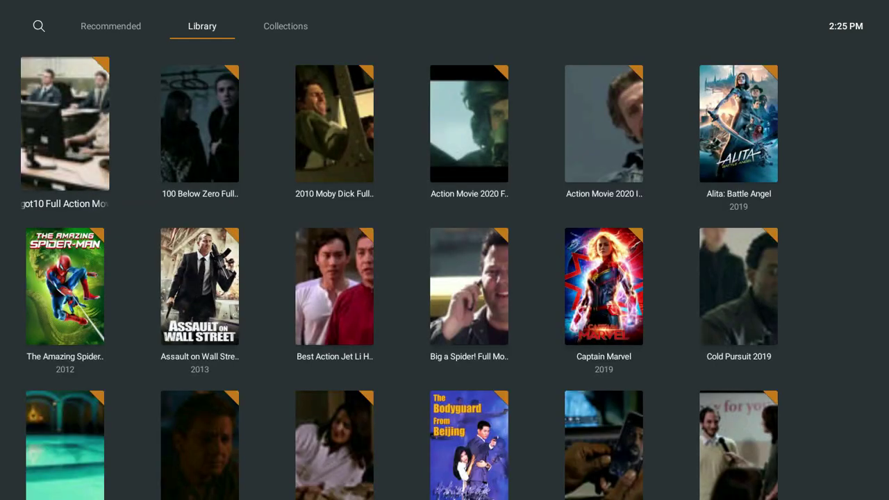
key(Right)
key(Down)
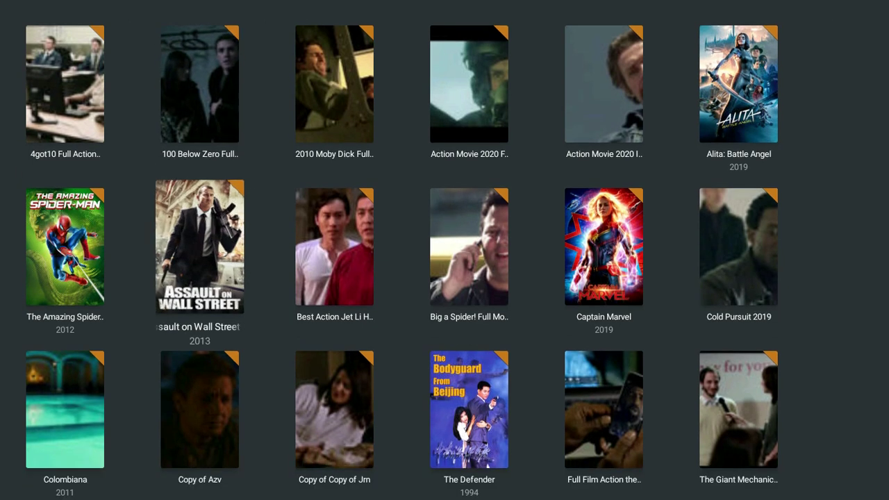
key(Right)
key(Left)
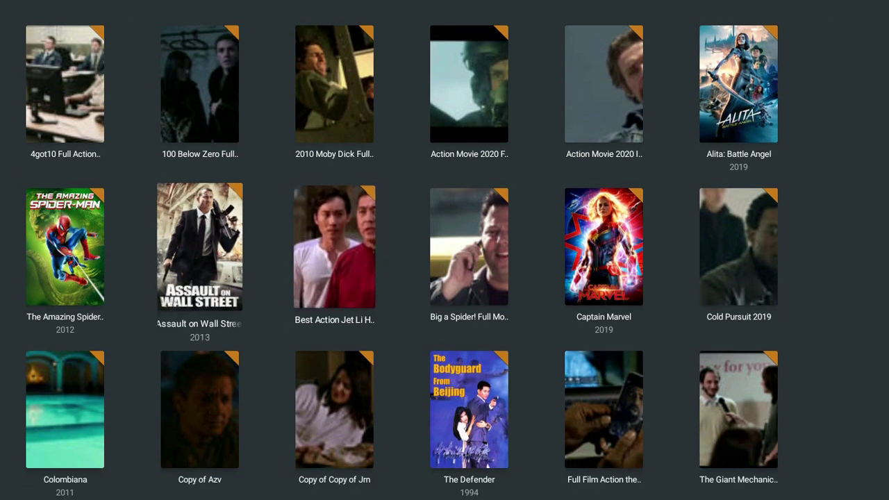
key(Left)
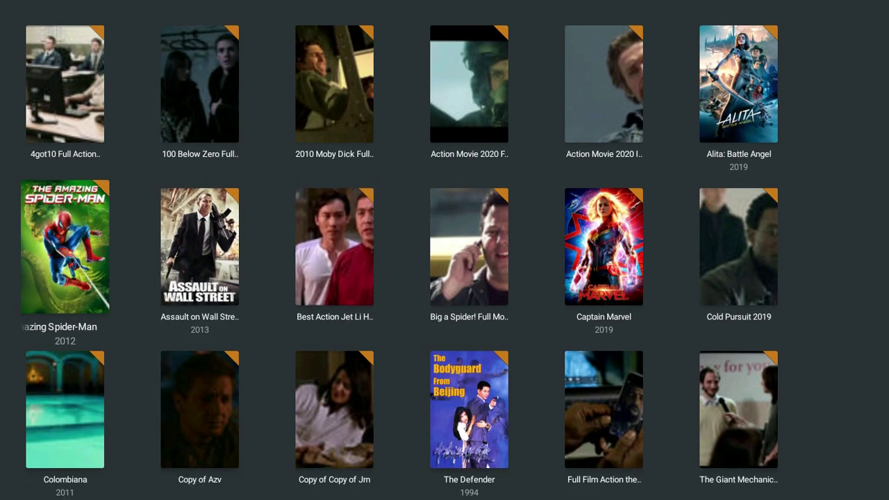
Open The Amazing Spider-Man details and browse its cast and collection rows.
key(Return)
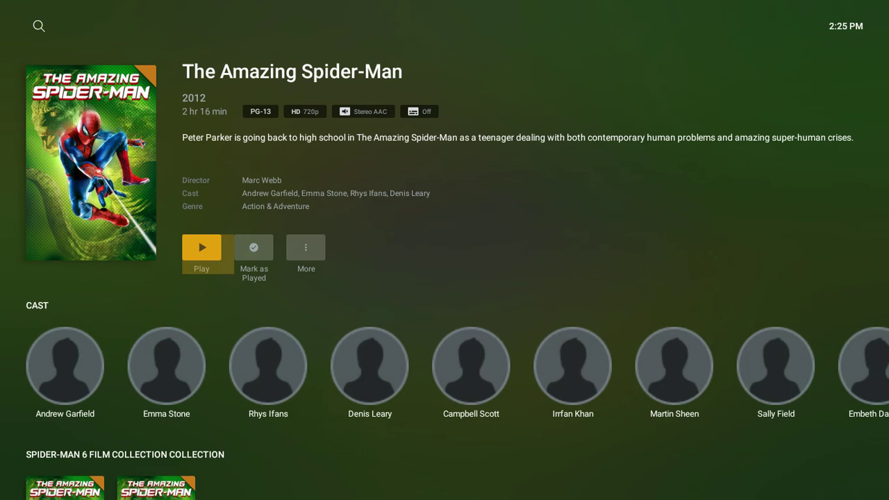
click(65, 365)
click(64, 437)
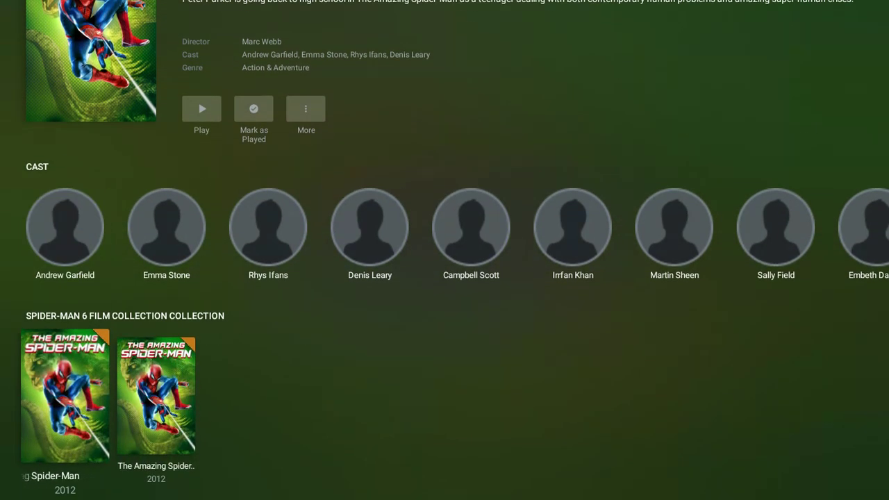
click(64, 227)
click(201, 108)
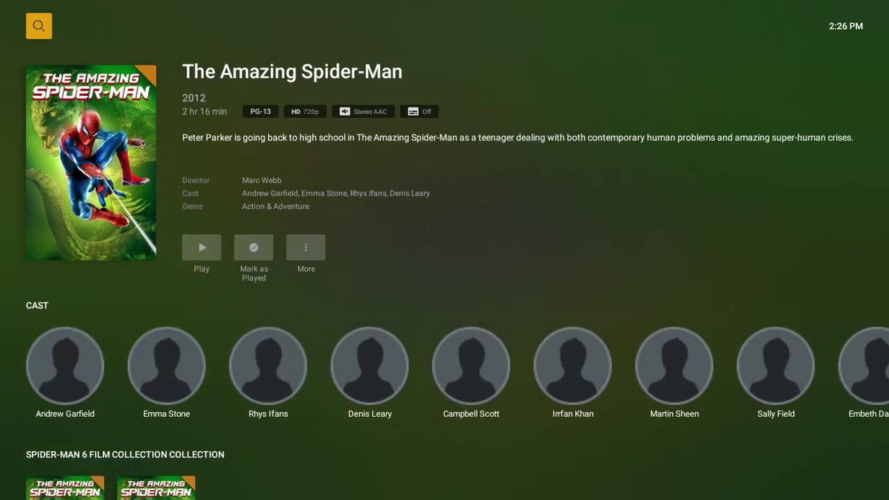
Go to the Home screen through the side navigation panel.
key(Left)
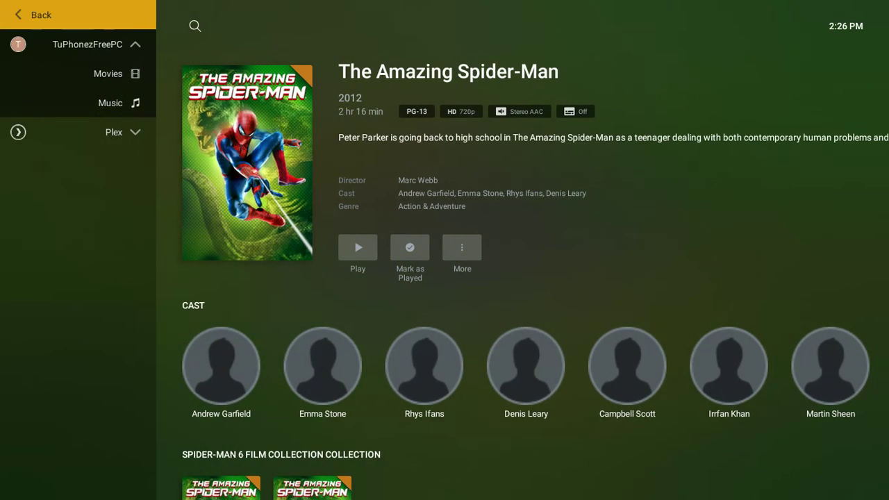
key(Return)
key(Up)
key(Up)
key(Up)
key(Up)
key(Up)
key(Up)
key(Up)
key(Up)
key(Up)
key(Up)
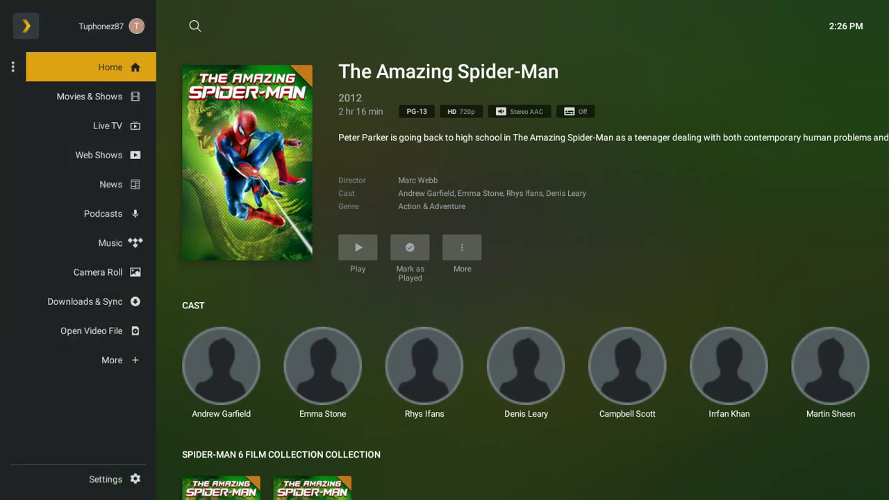
key(Return)
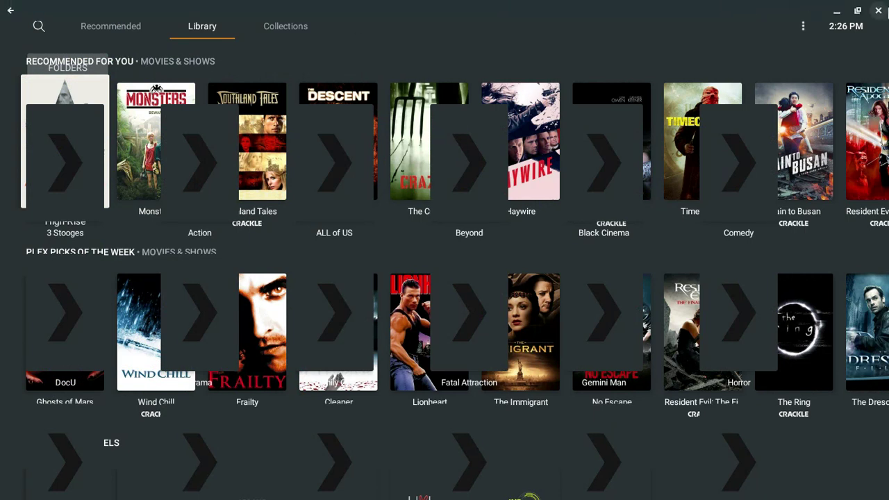
Close Plex, open My Cloud Home, view the Plex add-on details, then return to Do more.
click(879, 13)
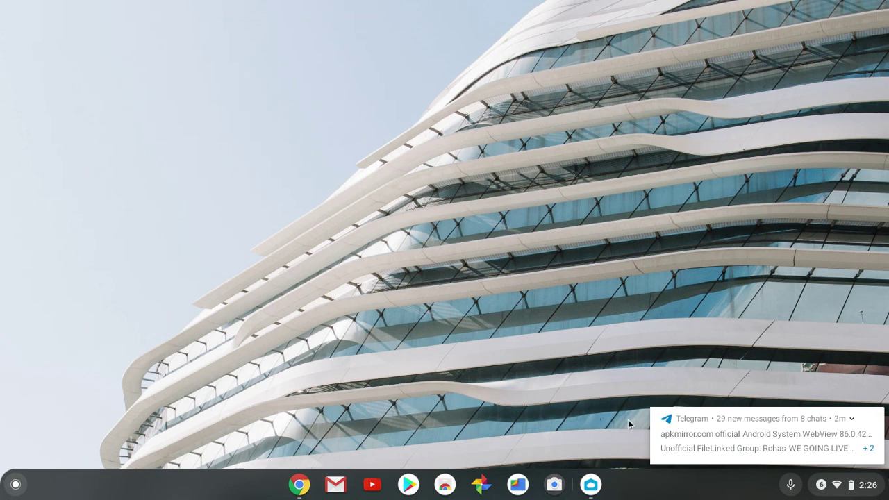
click(599, 488)
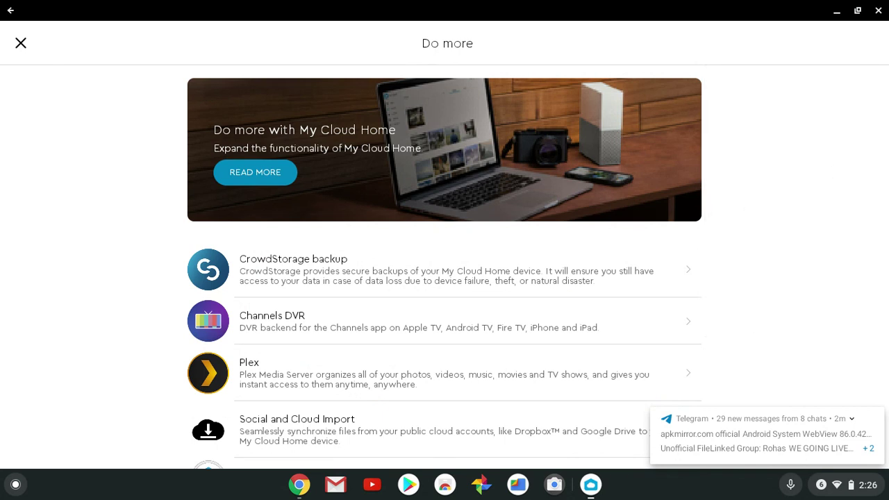
click(445, 269)
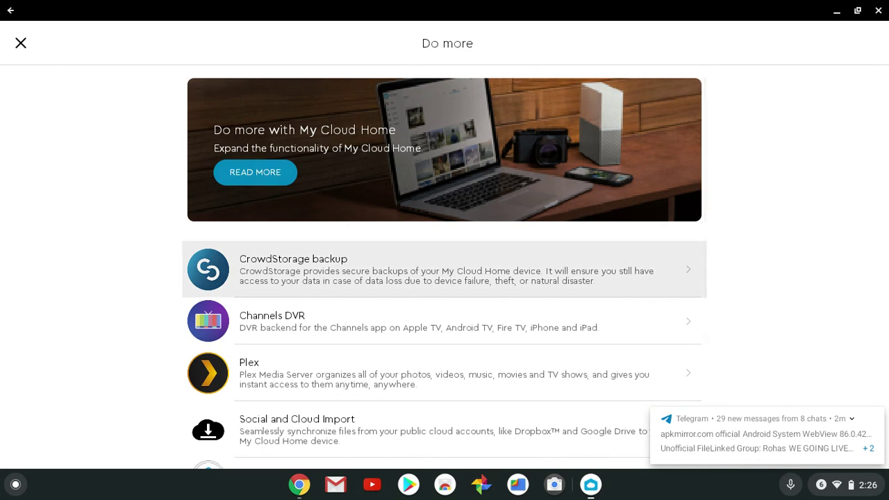
click(355, 381)
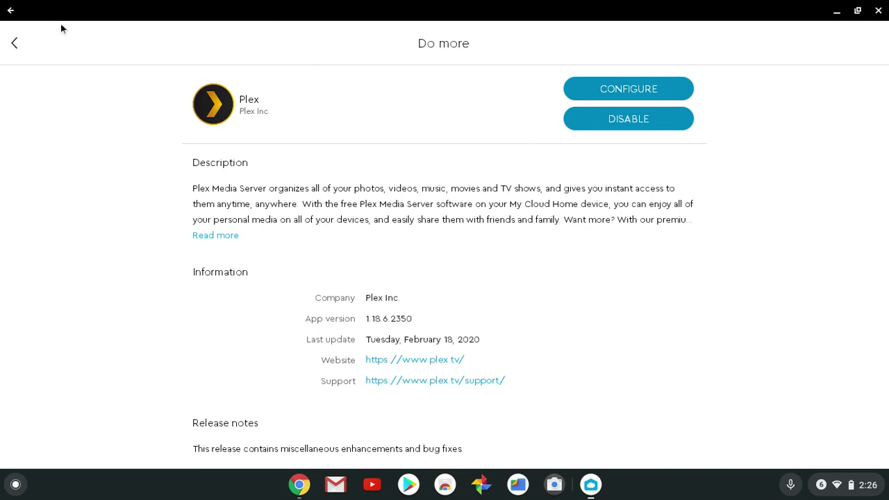
click(8, 12)
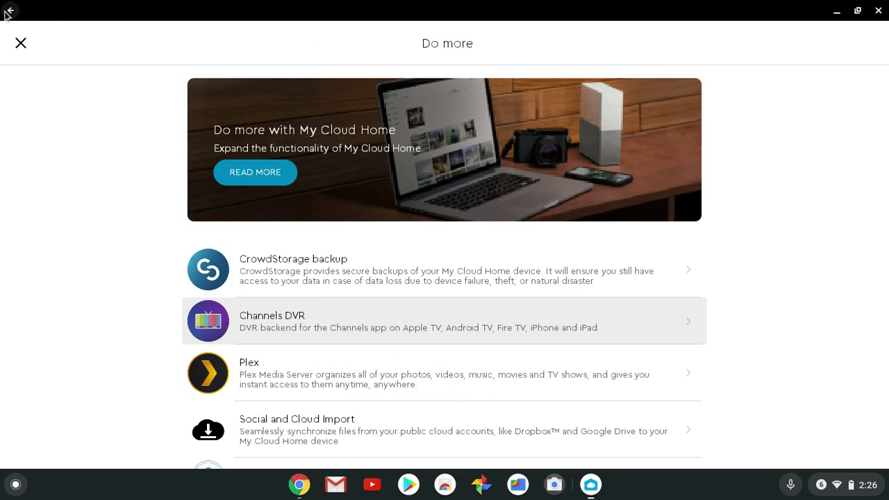